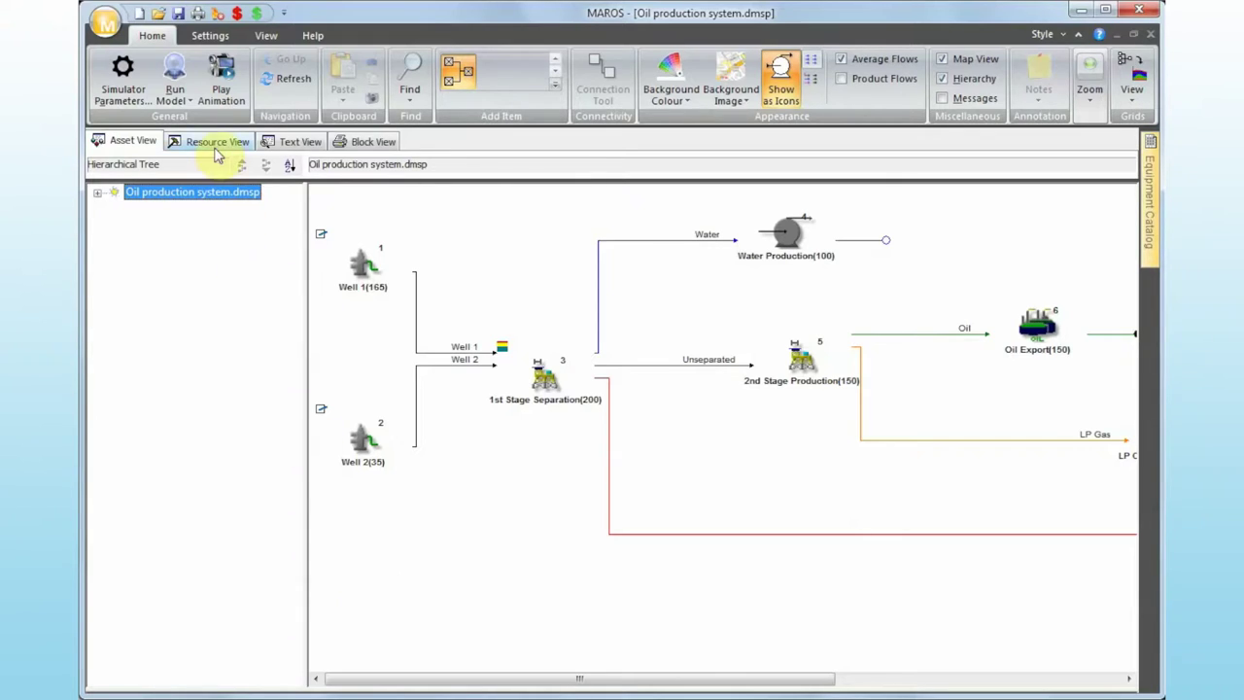
# Glance at the run options and grid view list, then copy a snapshot image of the model
pyautogui.click(187, 103)
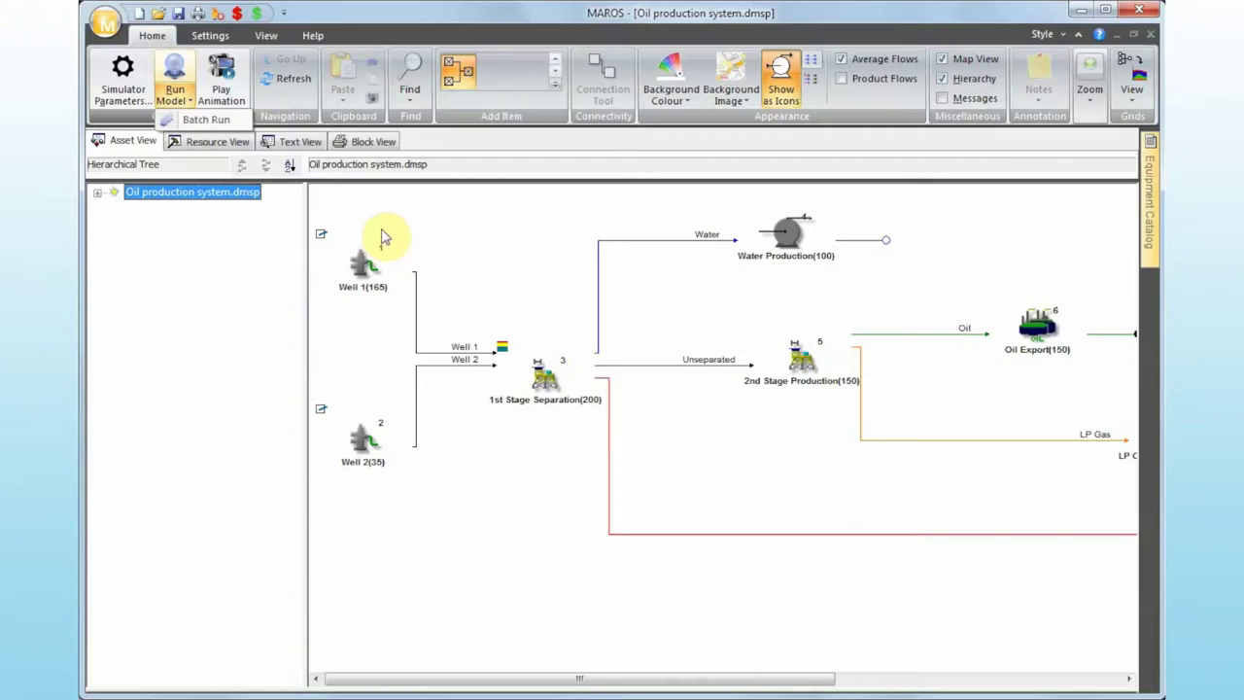
pyautogui.click(420, 231)
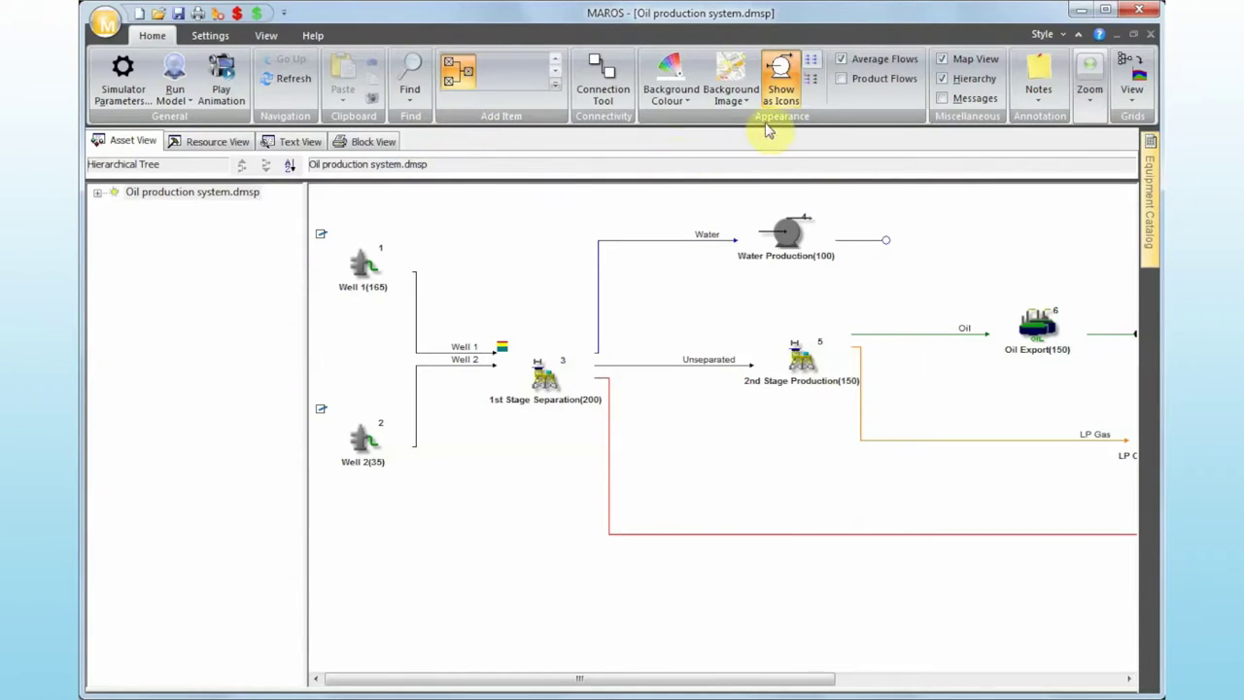
pyautogui.click(1131, 102)
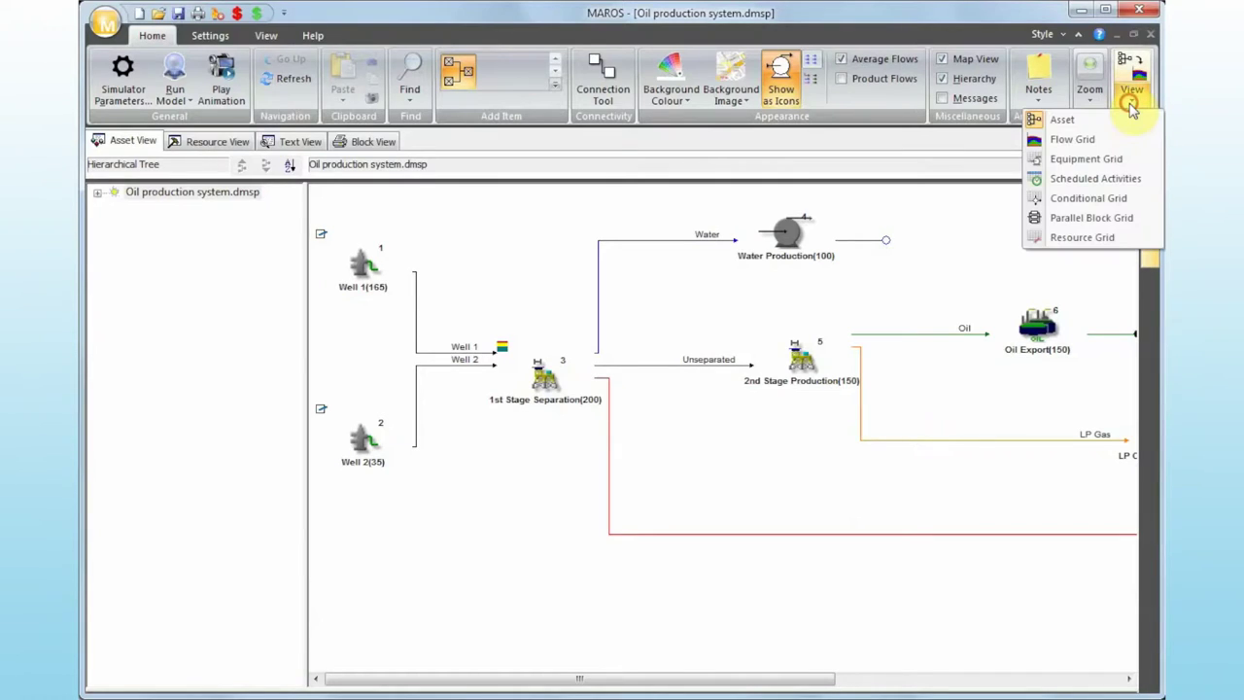
pyautogui.click(855, 145)
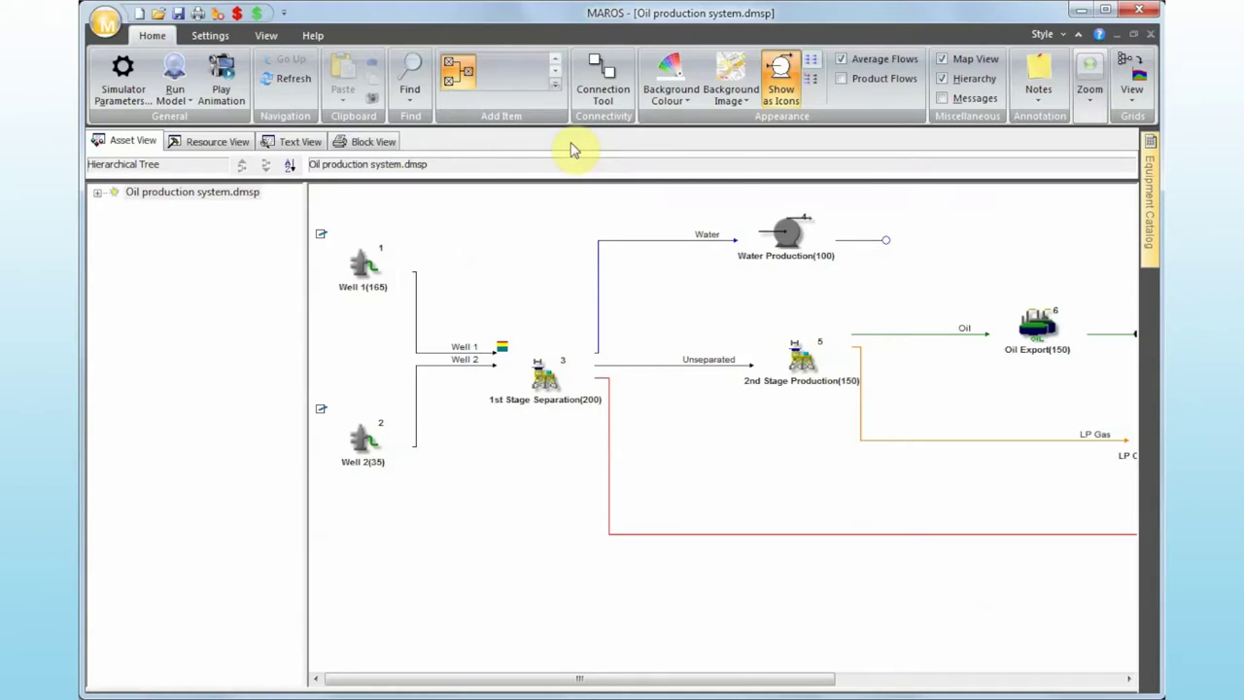
pyautogui.click(375, 105)
# Zoom the diagram in with the slider, reset to 100%, zoom out three steps, then reset to 100%
pyautogui.click(1093, 98)
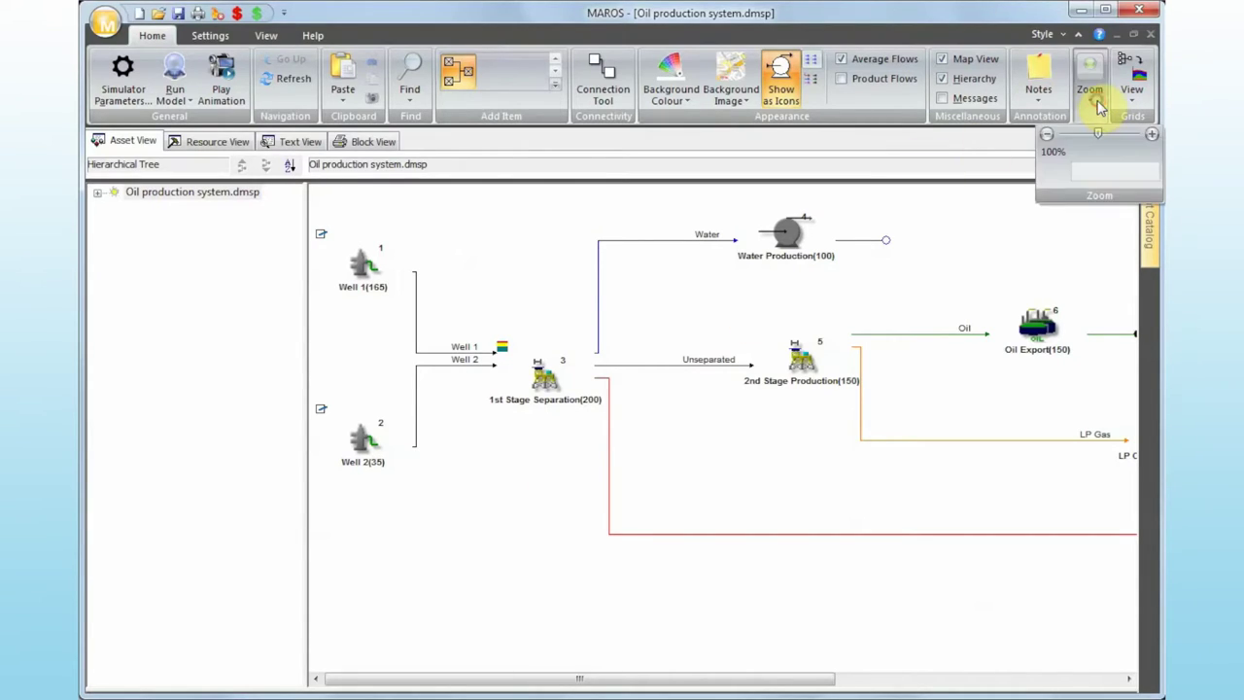
pyautogui.moveTo(1099, 133); pyautogui.dragTo(1122, 141)
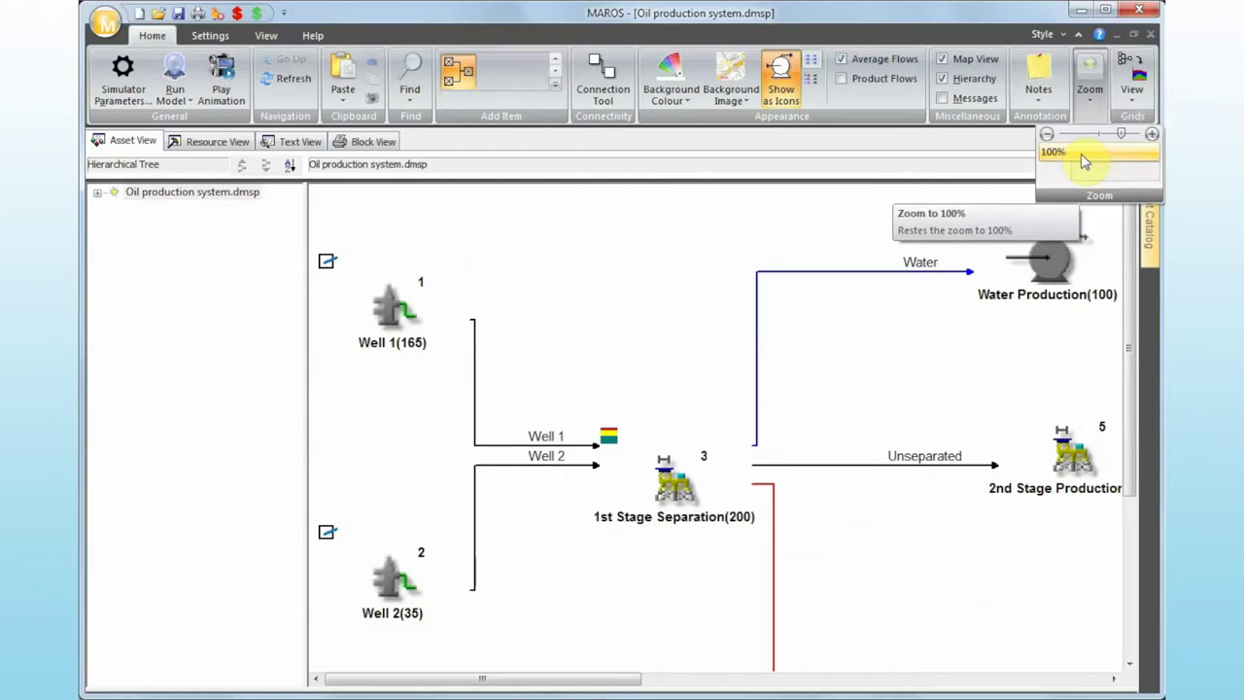
pyautogui.click(1069, 158)
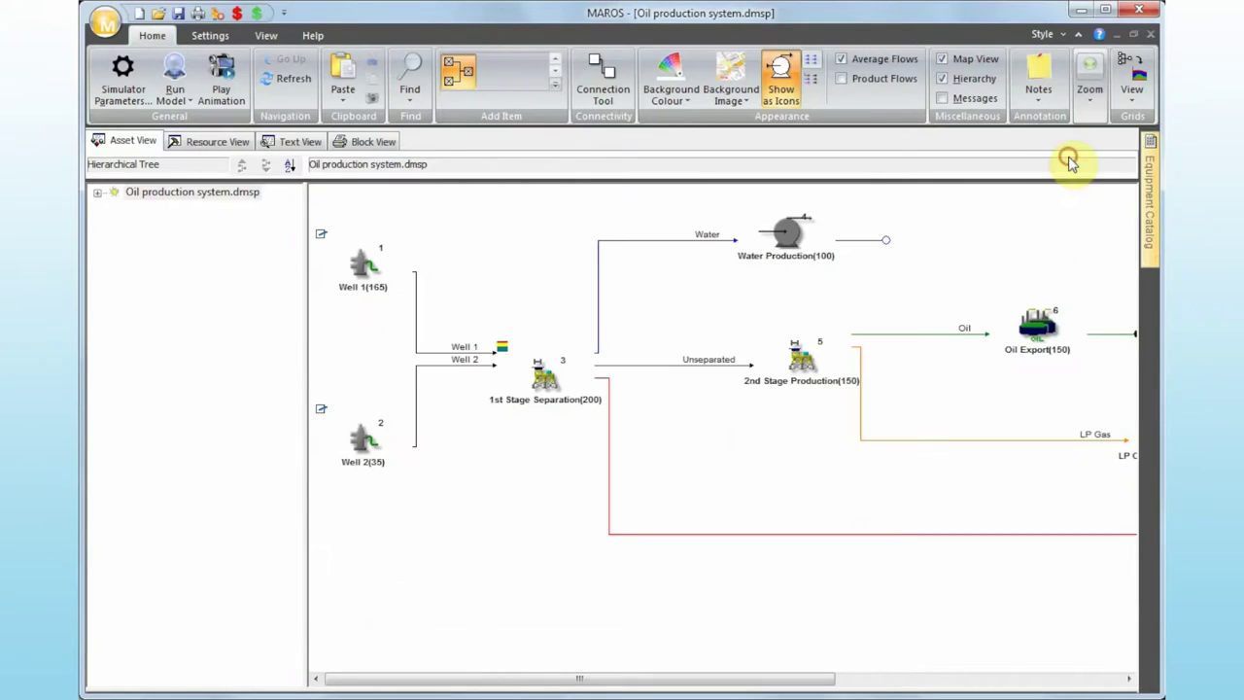
pyautogui.click(1090, 105)
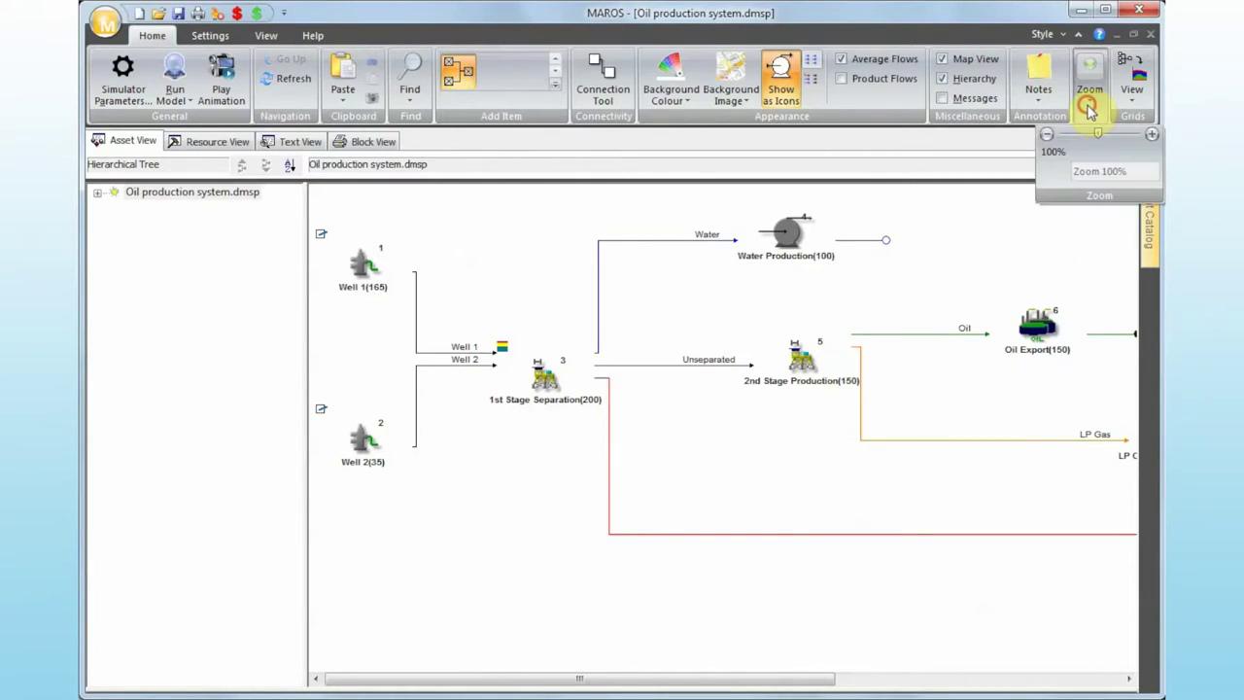
pyautogui.click(1047, 134)
pyautogui.click(1047, 134)
pyautogui.click(1048, 134)
pyautogui.click(1057, 156)
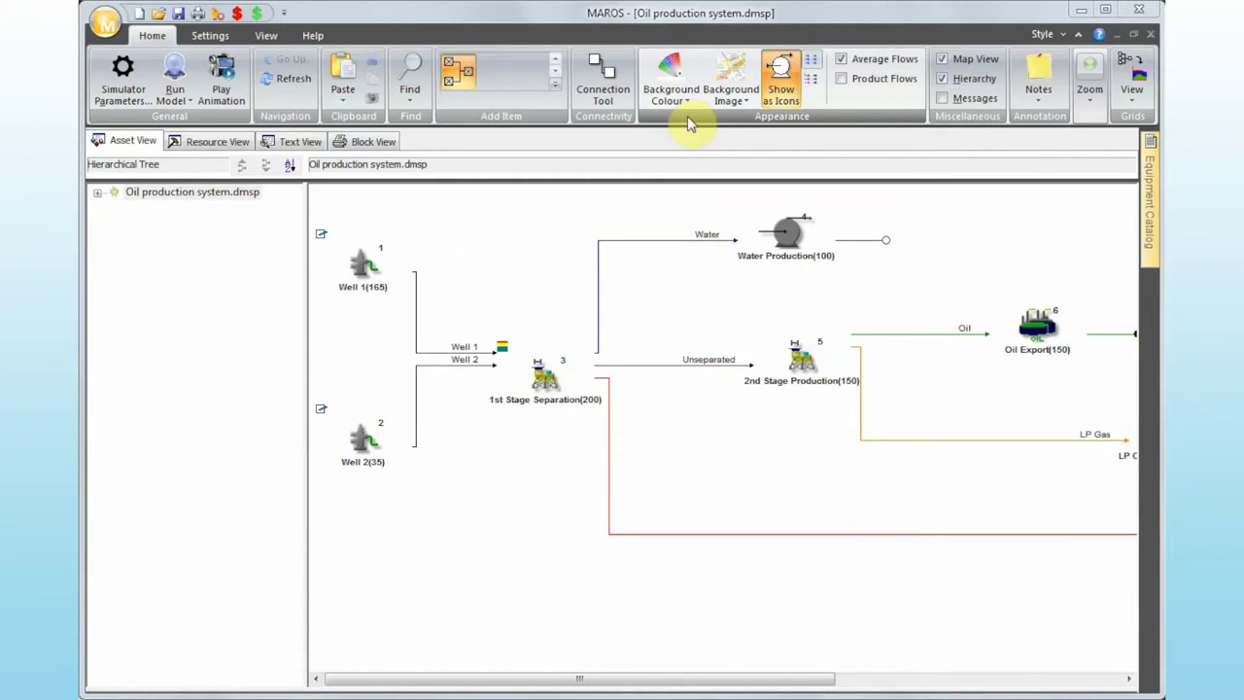
pyautogui.click(735, 103)
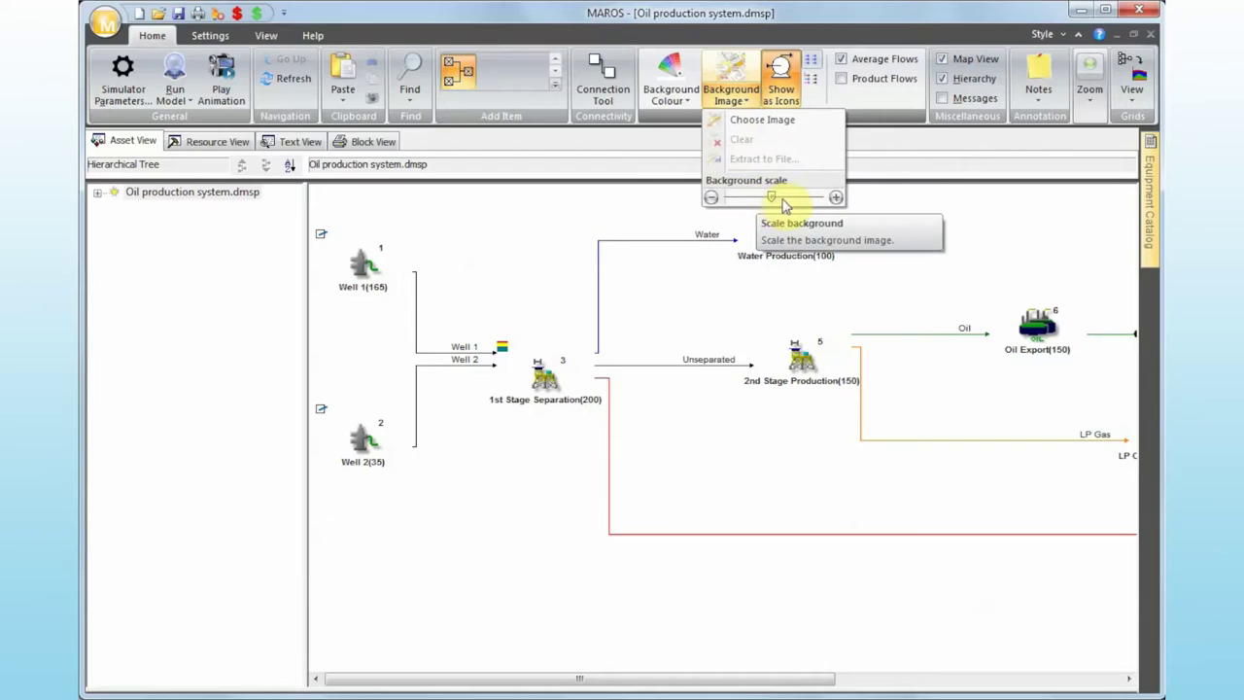
pyautogui.click(668, 155)
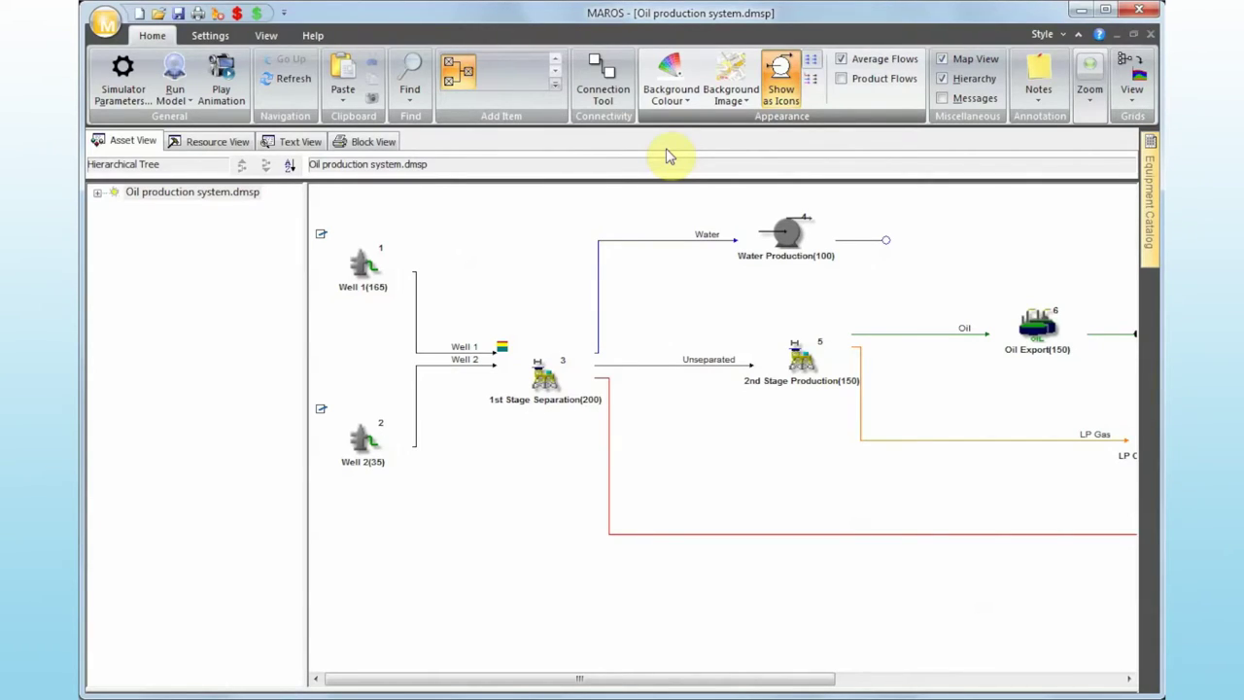
# Expand the hierarchical tree's root, then open and close the Add Item node wizard
pyautogui.click(102, 195)
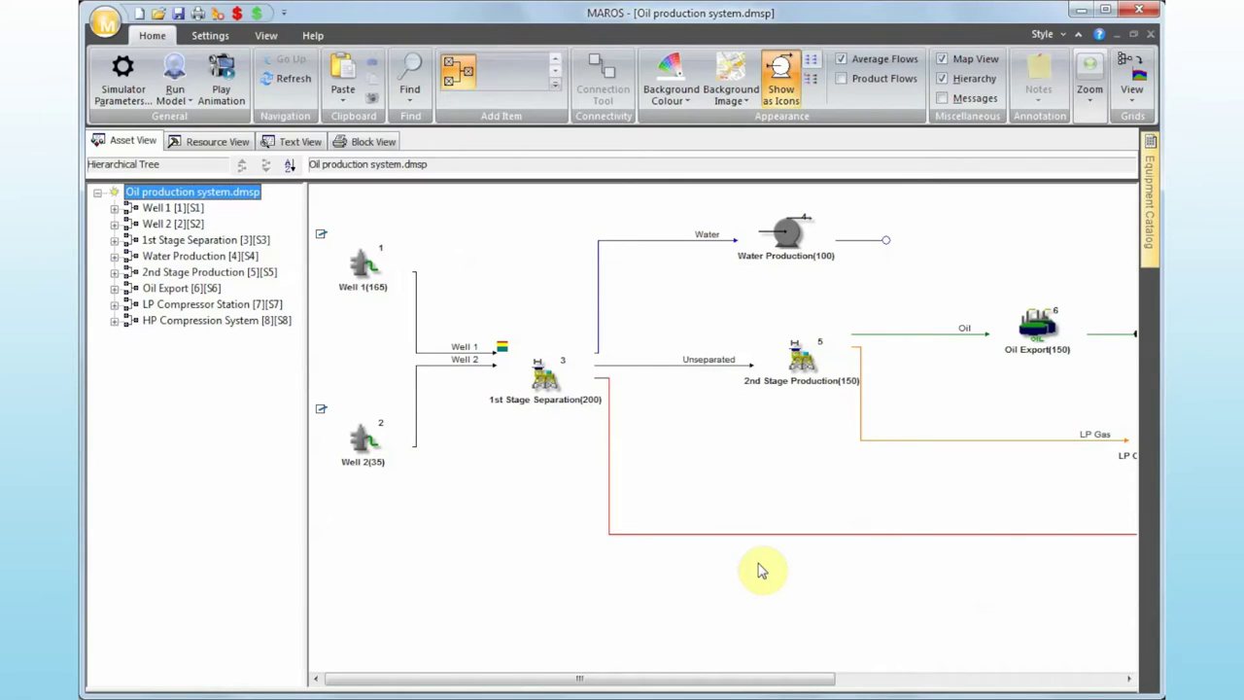
pyautogui.click(464, 92)
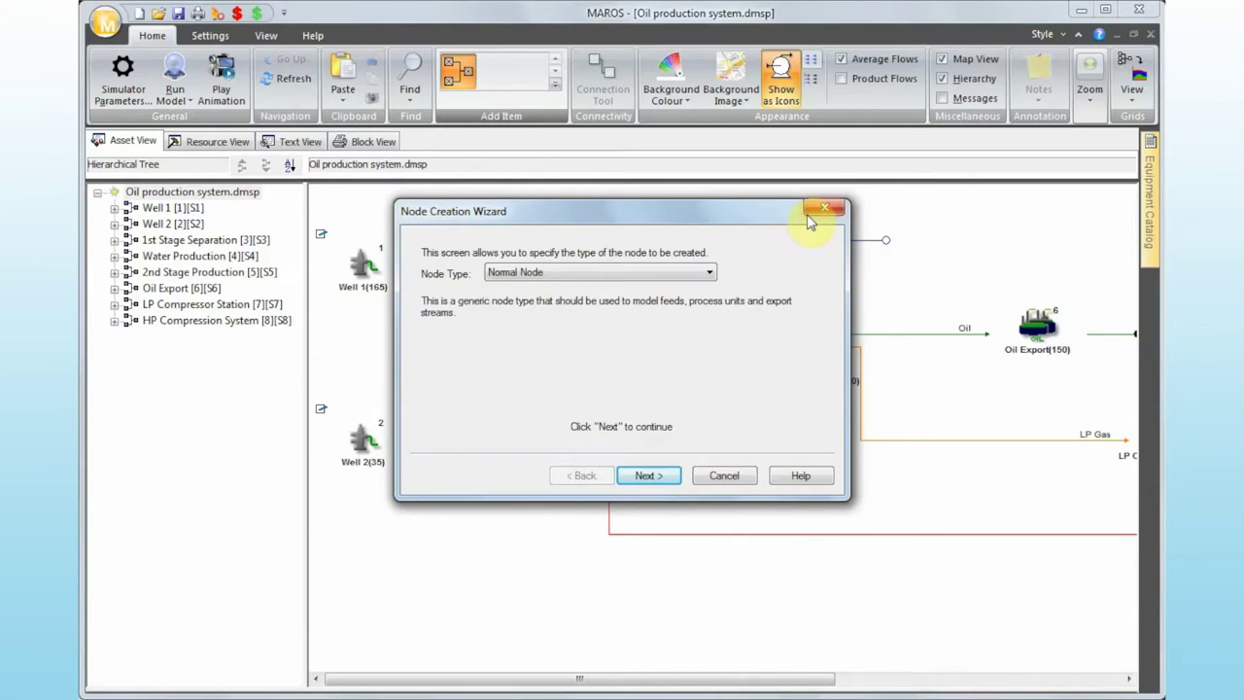
pyautogui.click(812, 211)
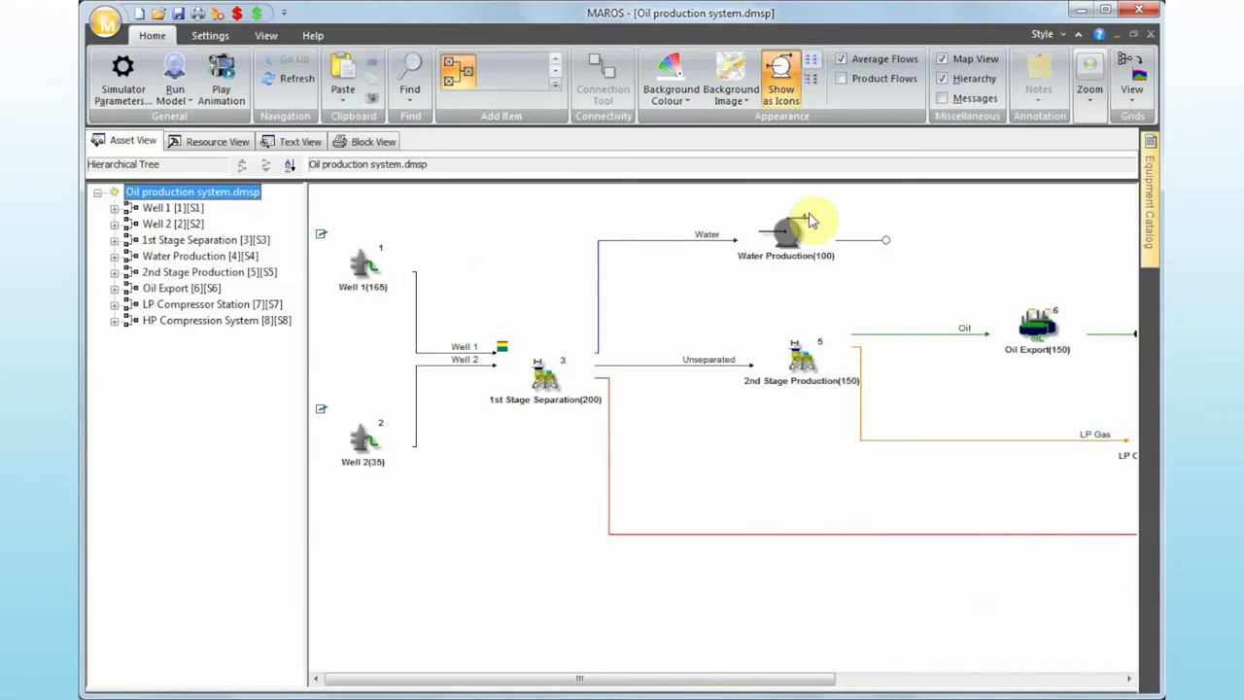
# Drill into 1st Stage Separation, then Separation, to open the Separator's failure mode table
pyautogui.doubleClick(552, 387)
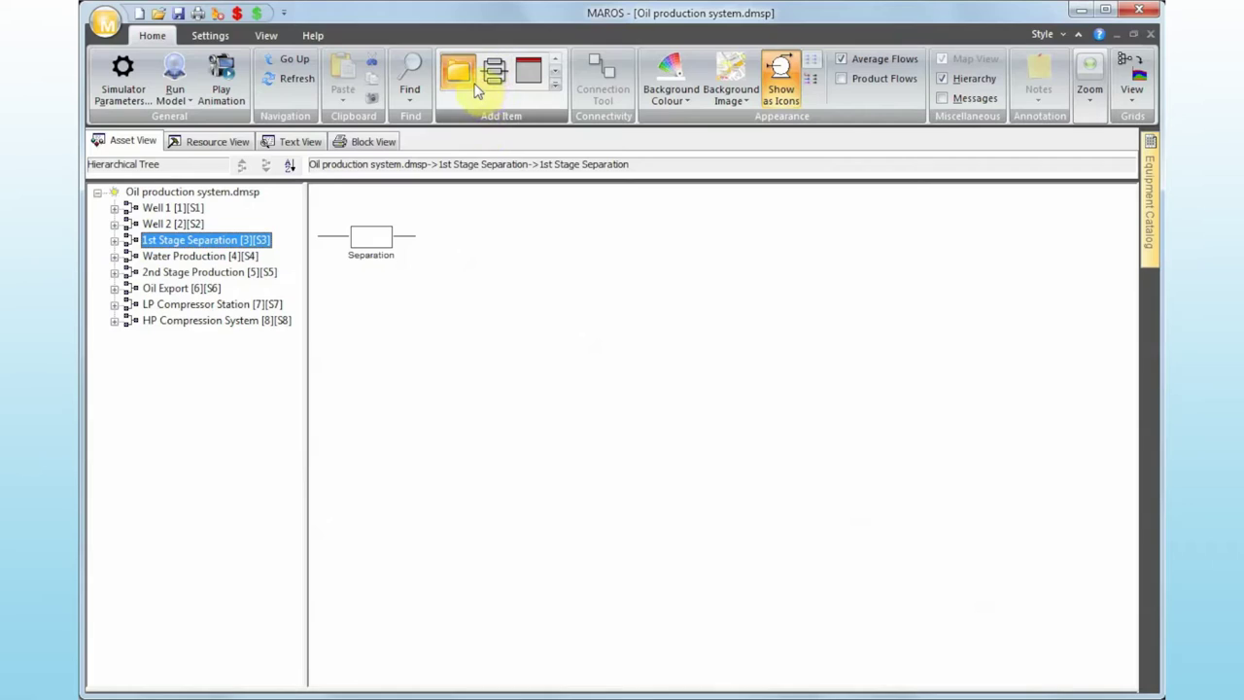
pyautogui.click(554, 84)
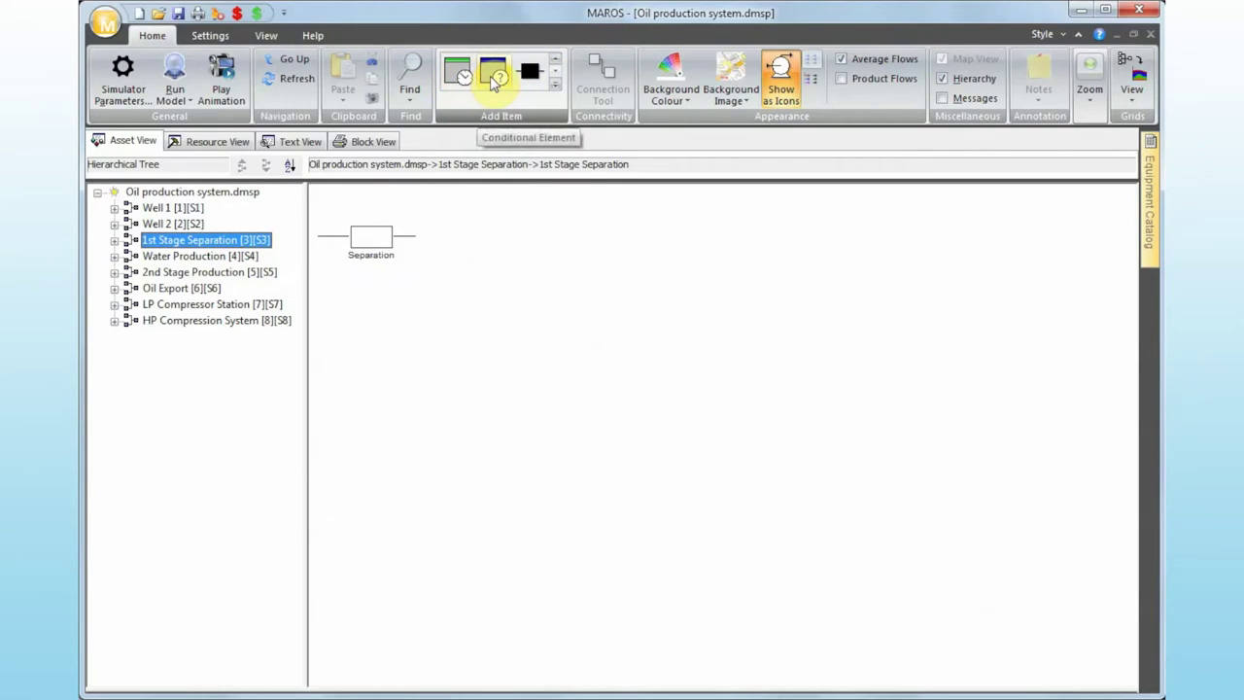
pyautogui.click(555, 60)
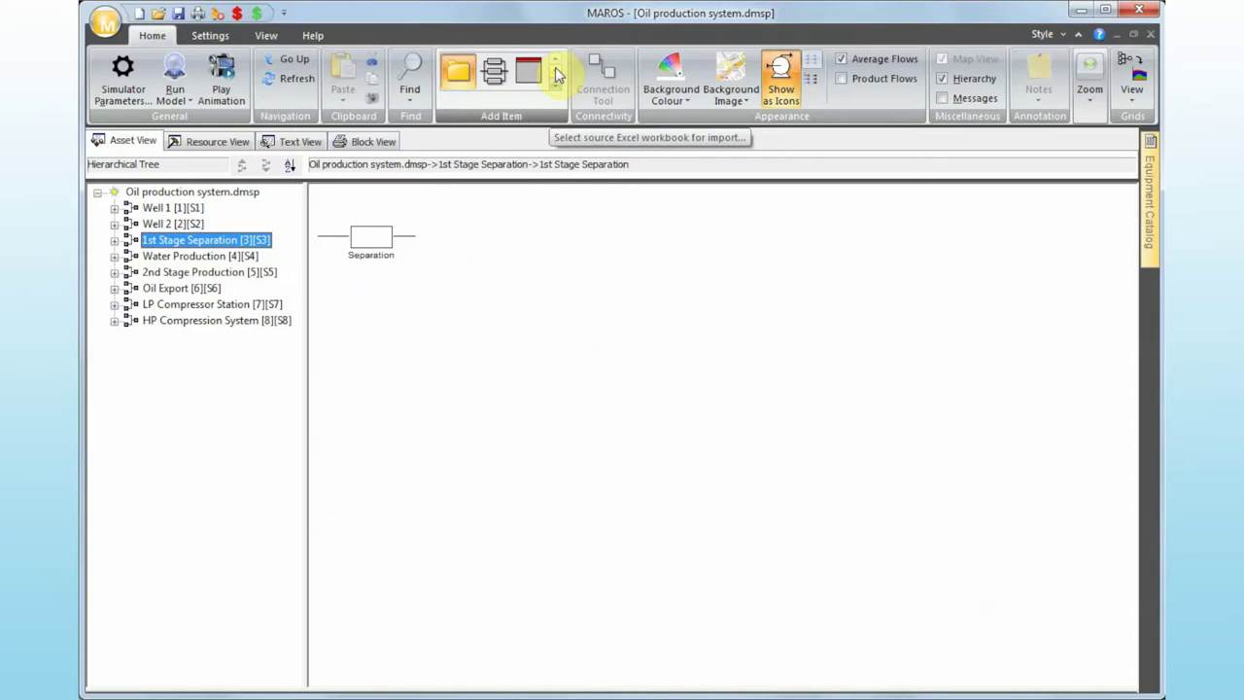
pyautogui.click(557, 76)
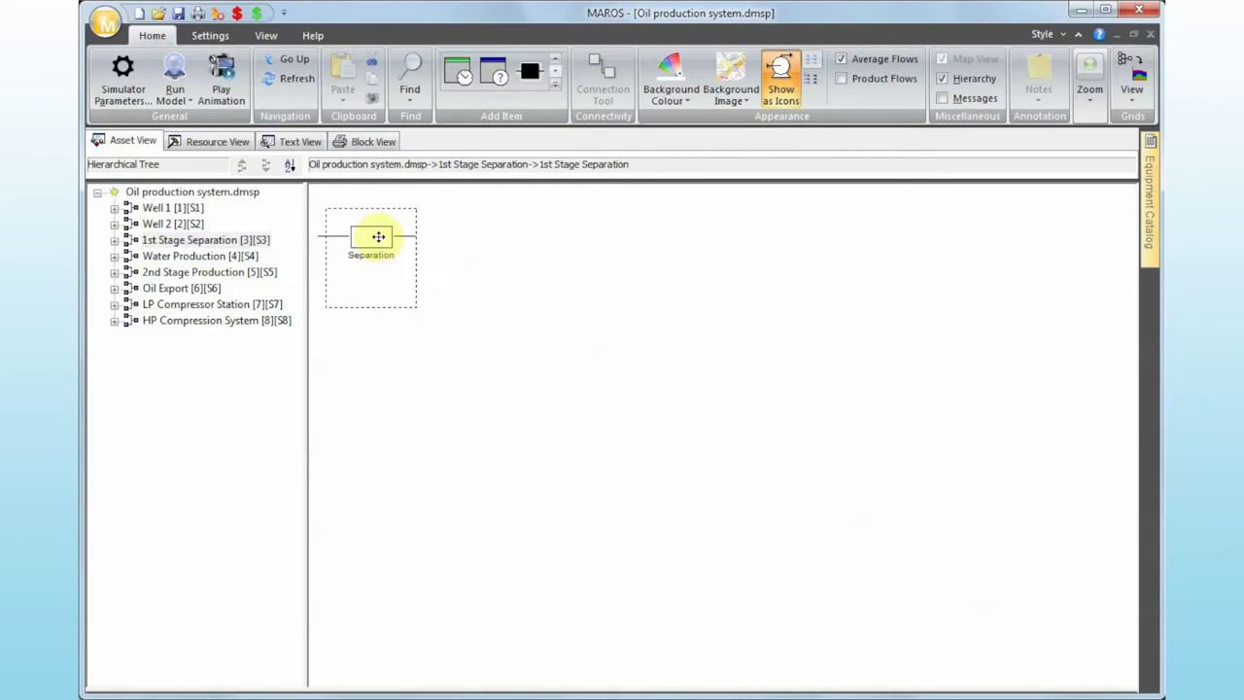
pyautogui.doubleClick(380, 244)
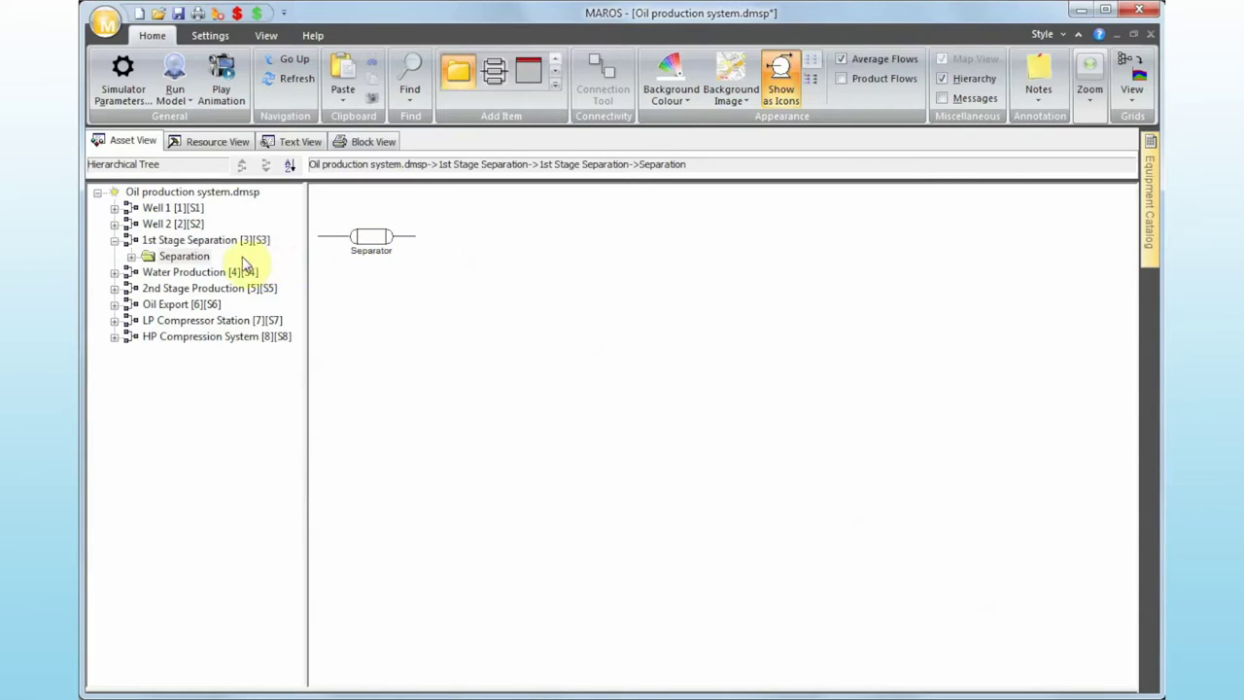
pyautogui.click(365, 252)
pyautogui.doubleClick(364, 253)
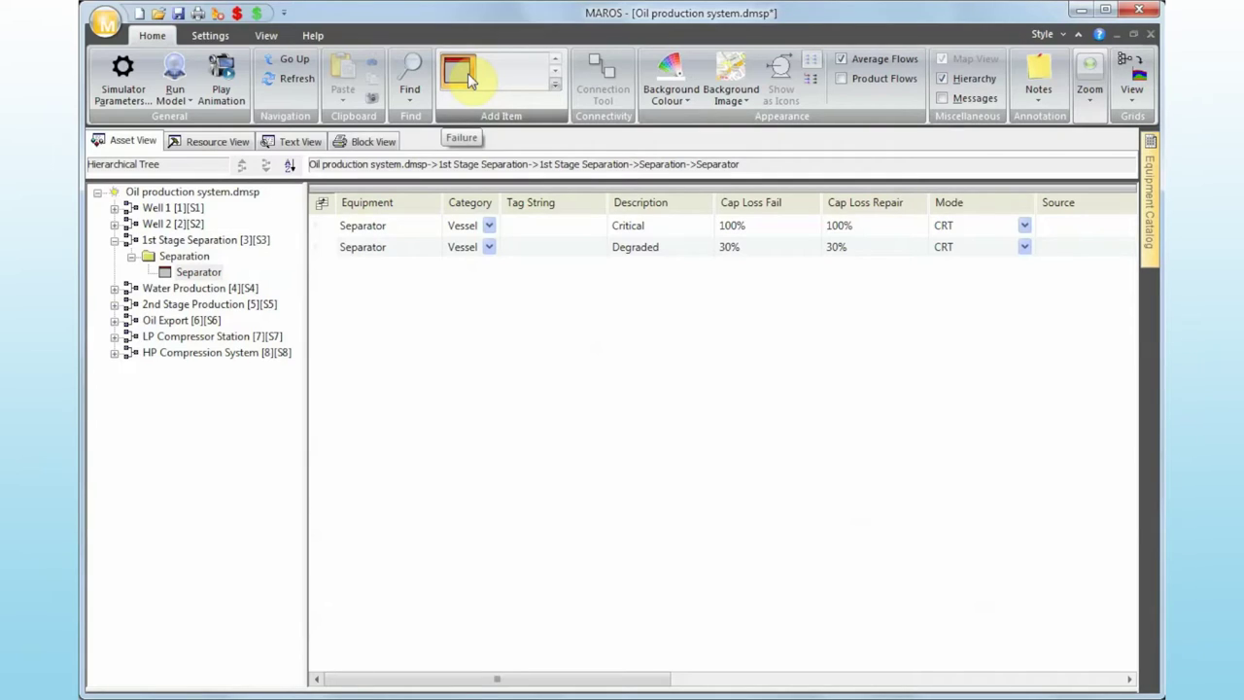
# Go up three levels back to the top-level flow diagram
pyautogui.click(292, 60)
pyautogui.click(295, 61)
pyautogui.click(298, 63)
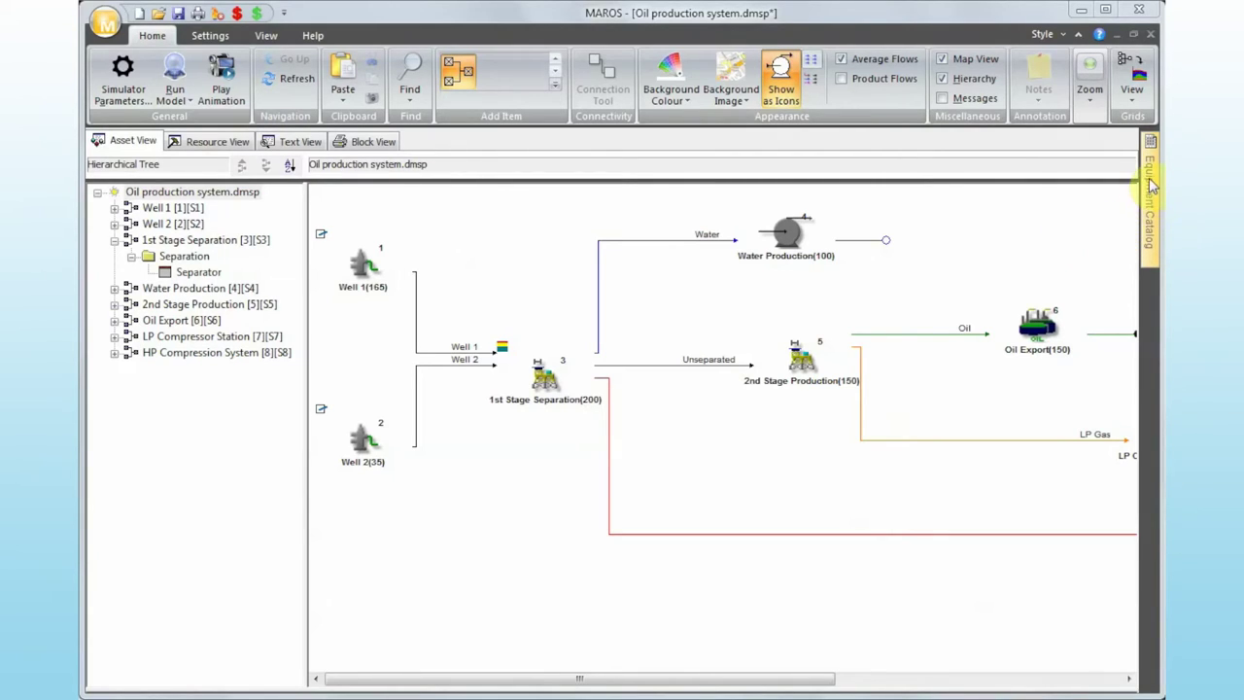
# Dock the Equipment Catalog, narrow it, widen it to two columns, then auto-hide it
pyautogui.moveTo(1151, 185)
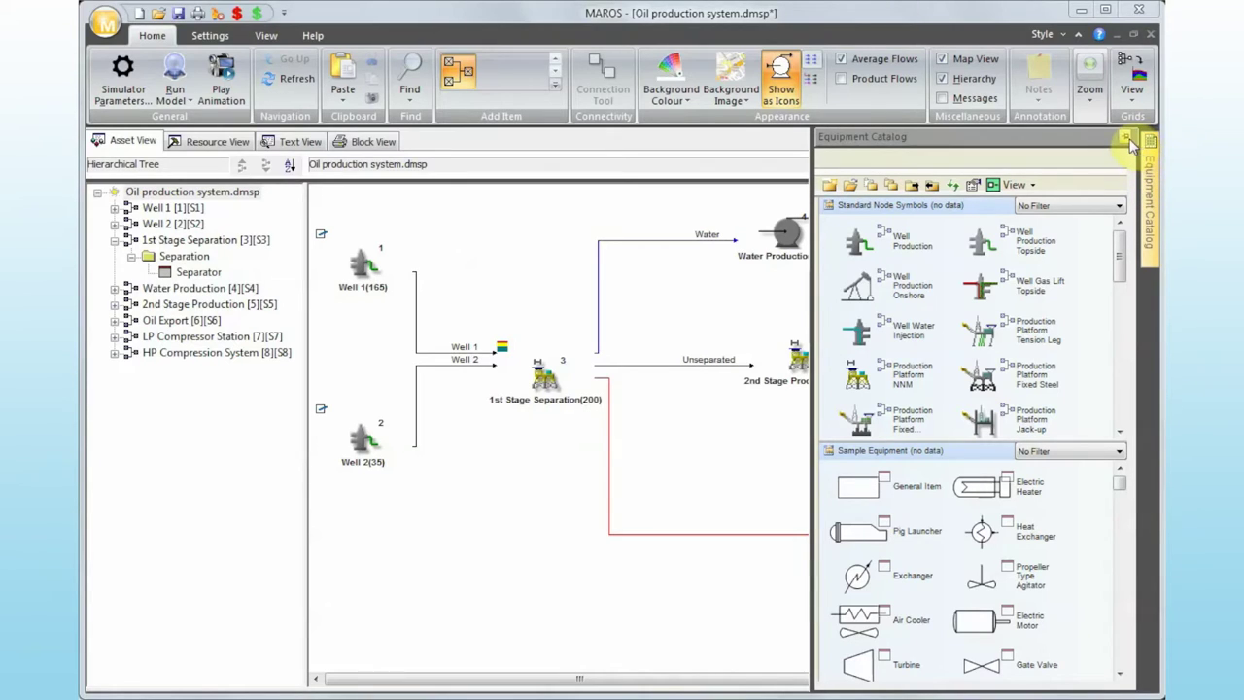
pyautogui.click(1127, 138)
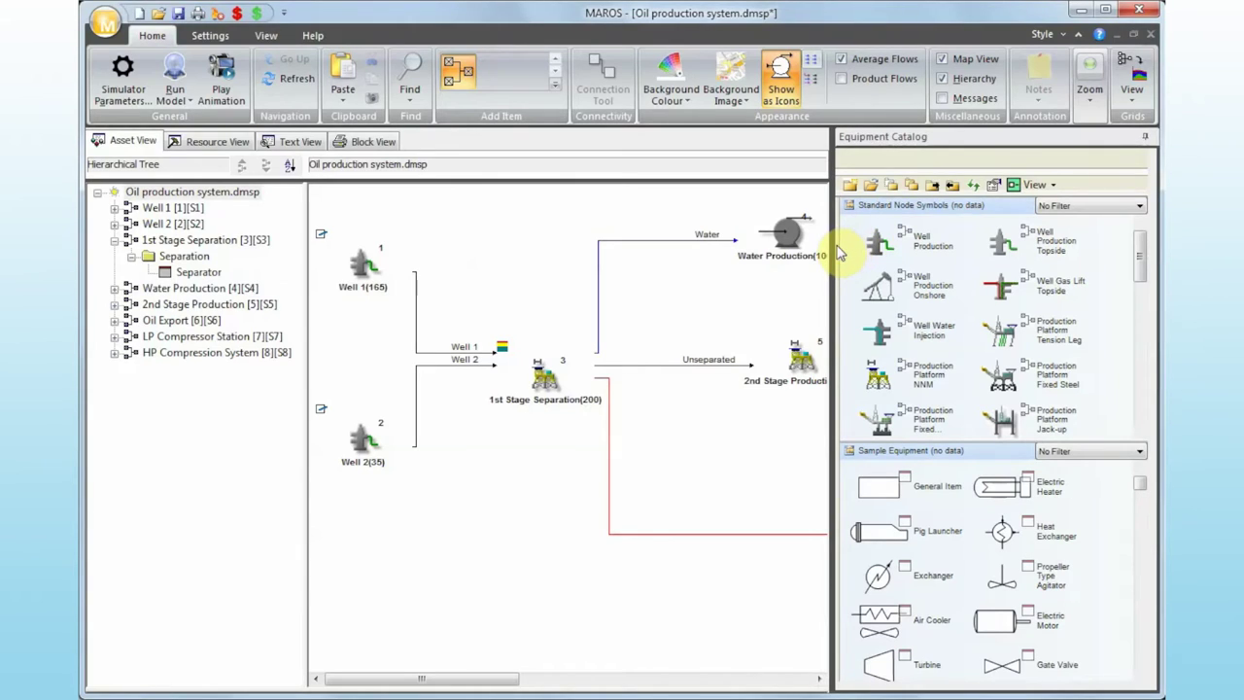
pyautogui.moveTo(831, 243); pyautogui.dragTo(947, 254)
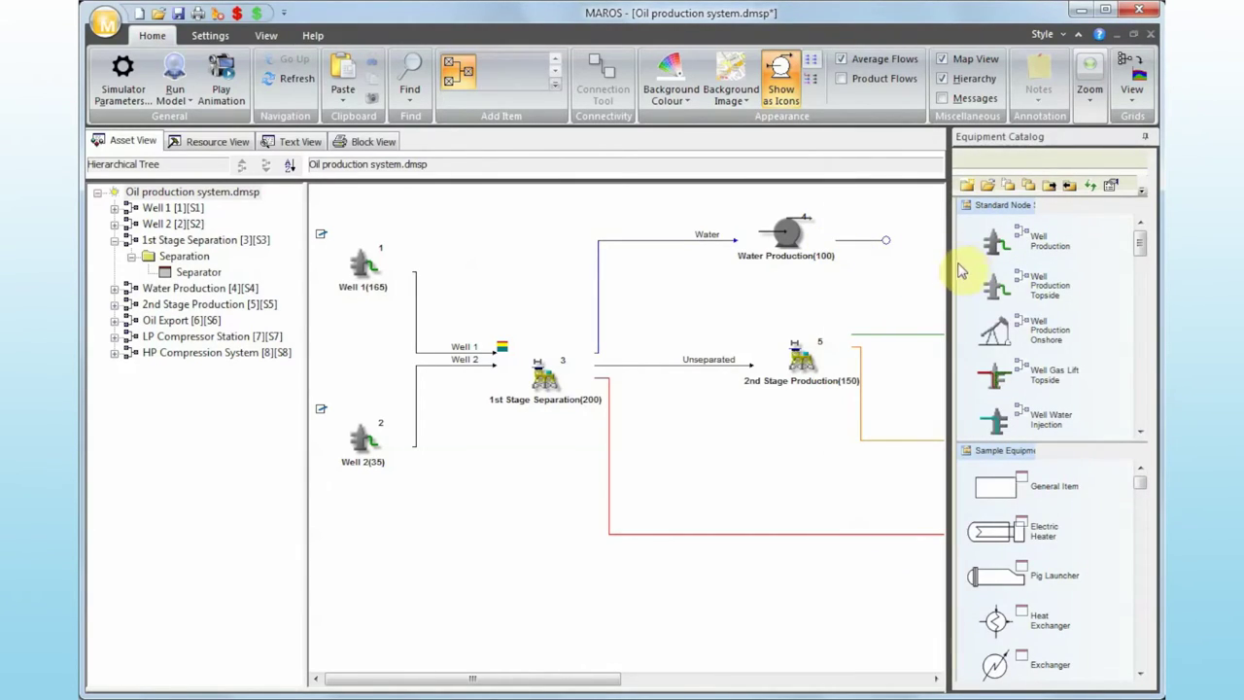
pyautogui.moveTo(944, 268); pyautogui.dragTo(819, 271)
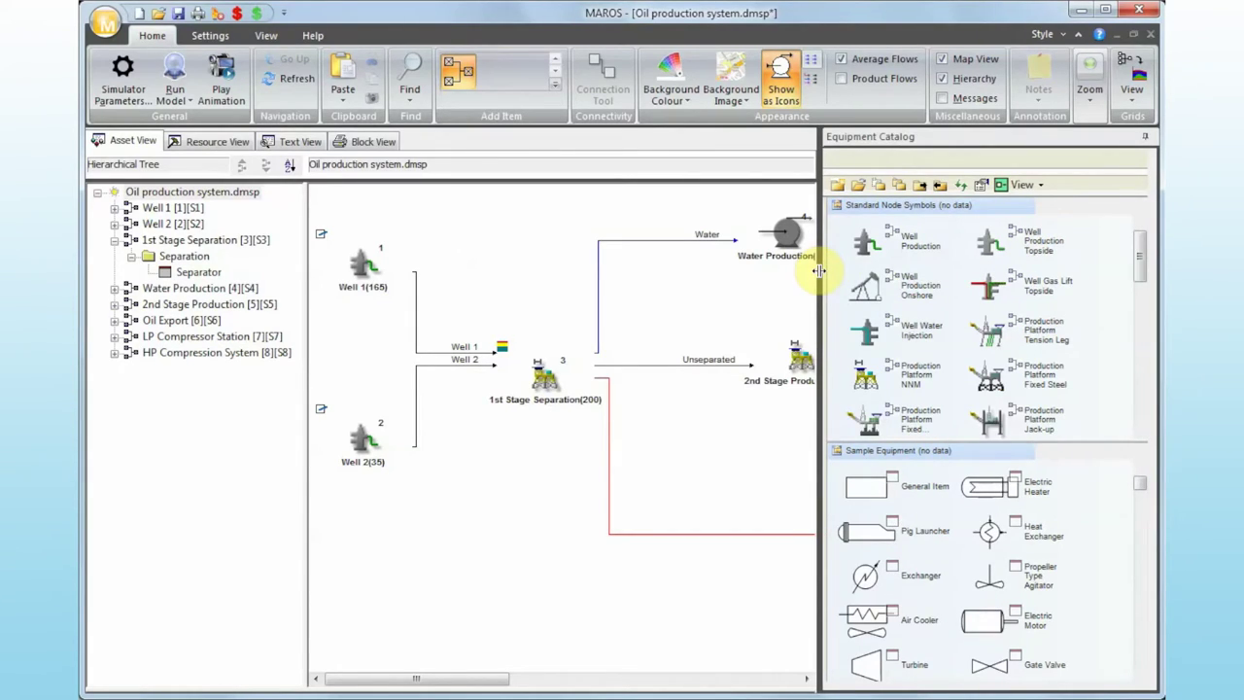
pyautogui.click(1146, 142)
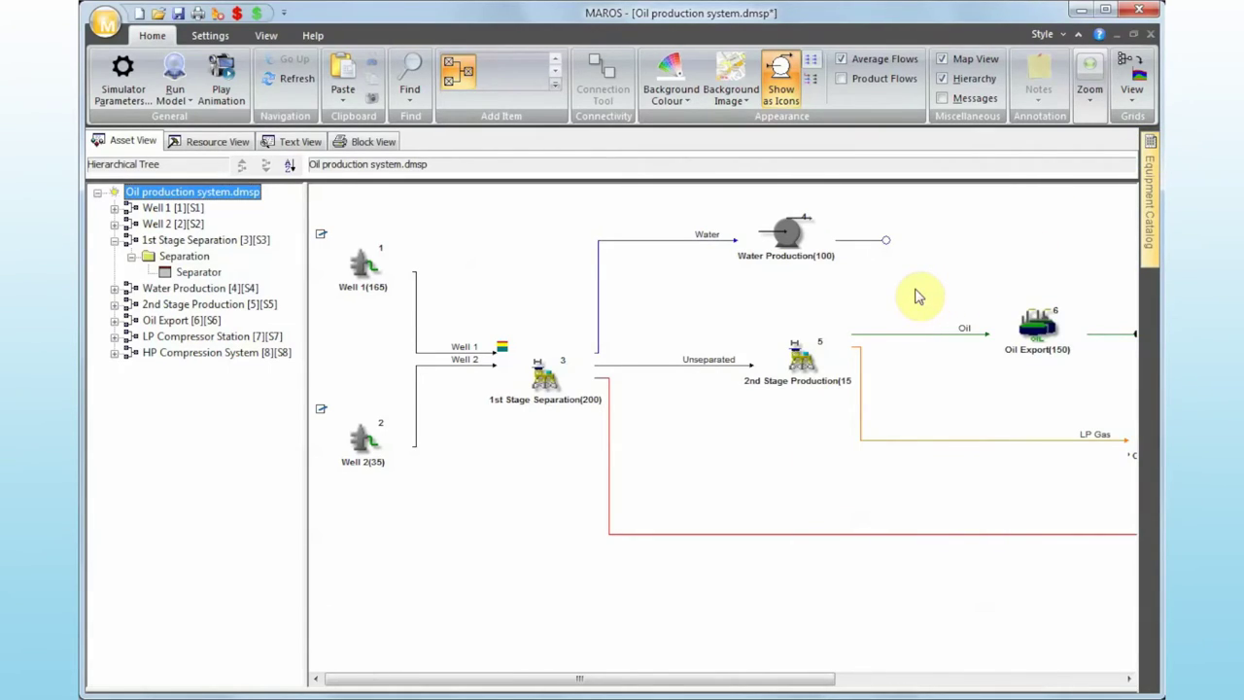
pyautogui.moveTo(1152, 231)
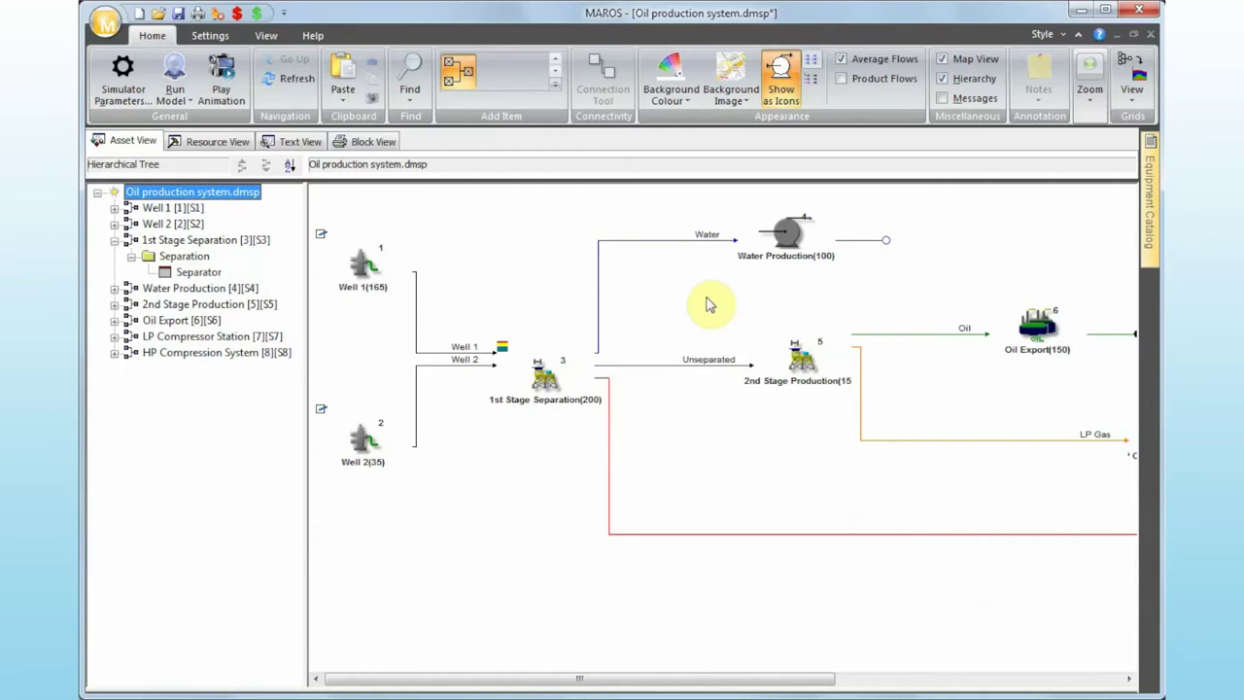
# Display the Flow Grid as the flow asset table view
pyautogui.click(1129, 101)
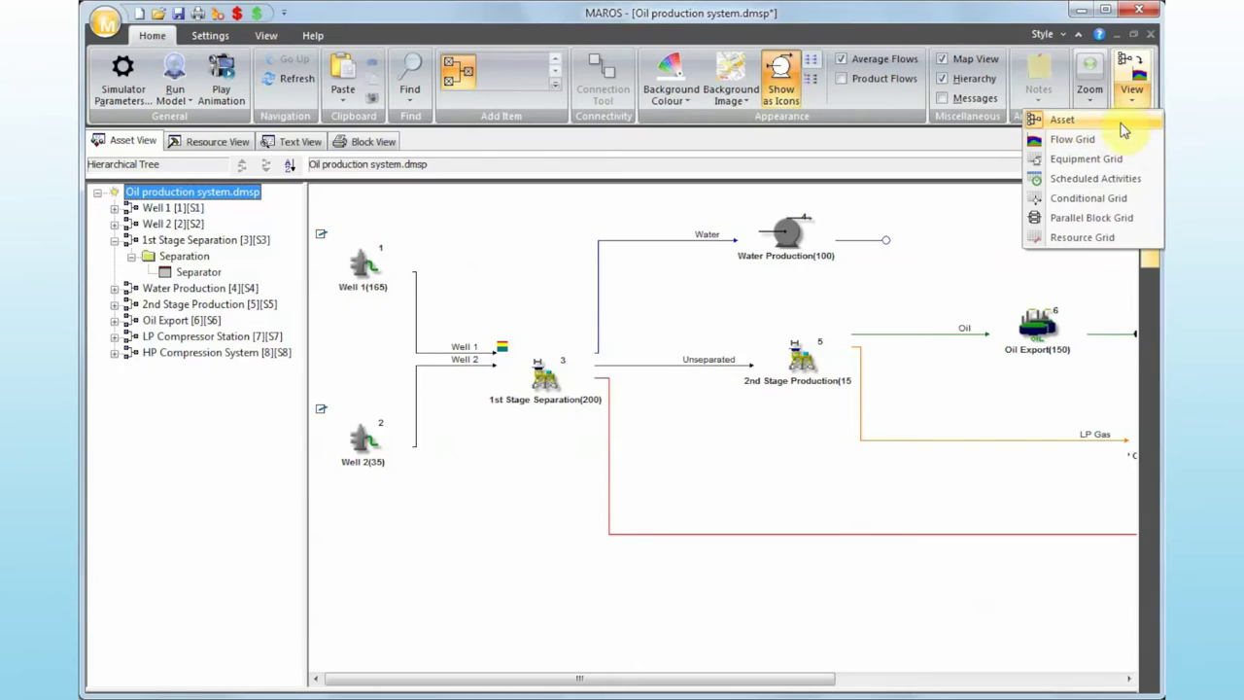
pyautogui.click(1120, 139)
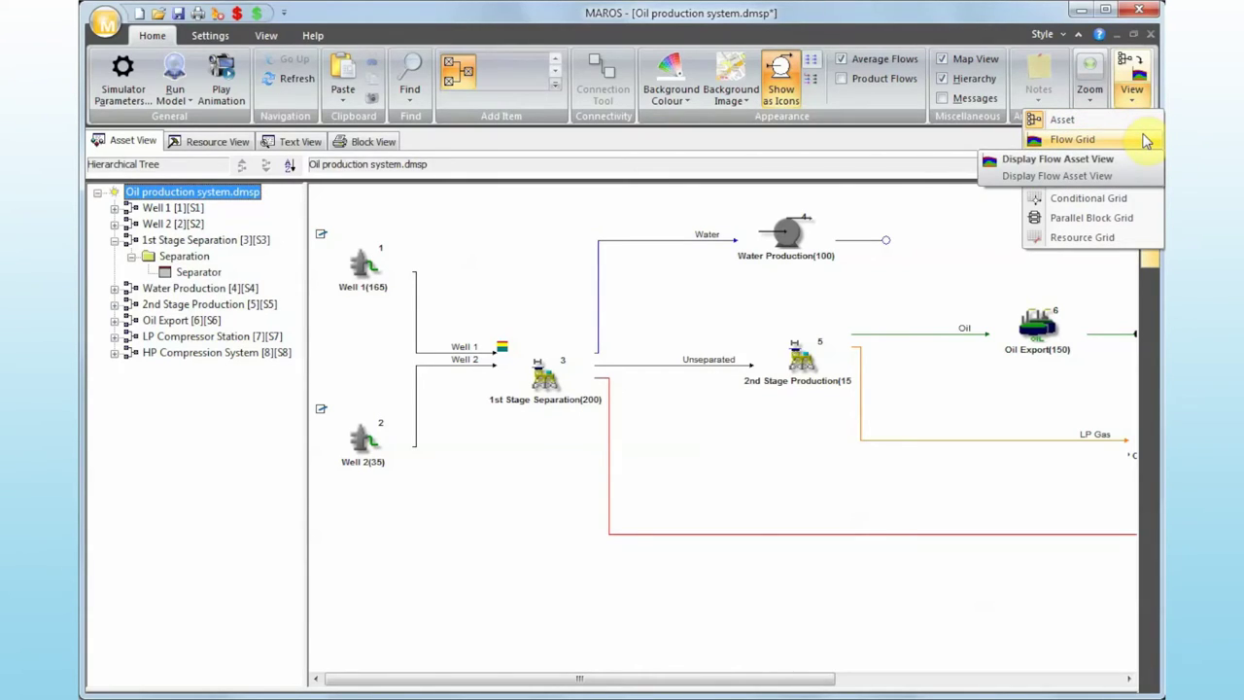
pyautogui.click(1145, 141)
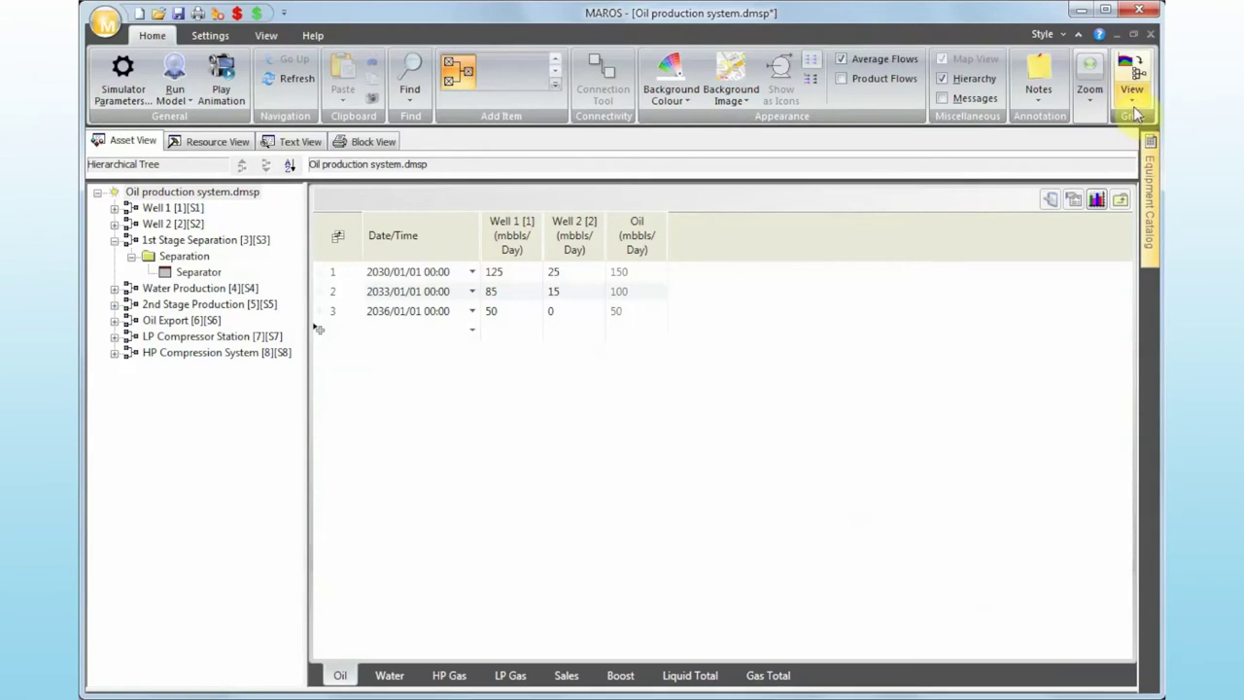
# Switch to the empty Scheduled Activities table view
pyautogui.click(1133, 100)
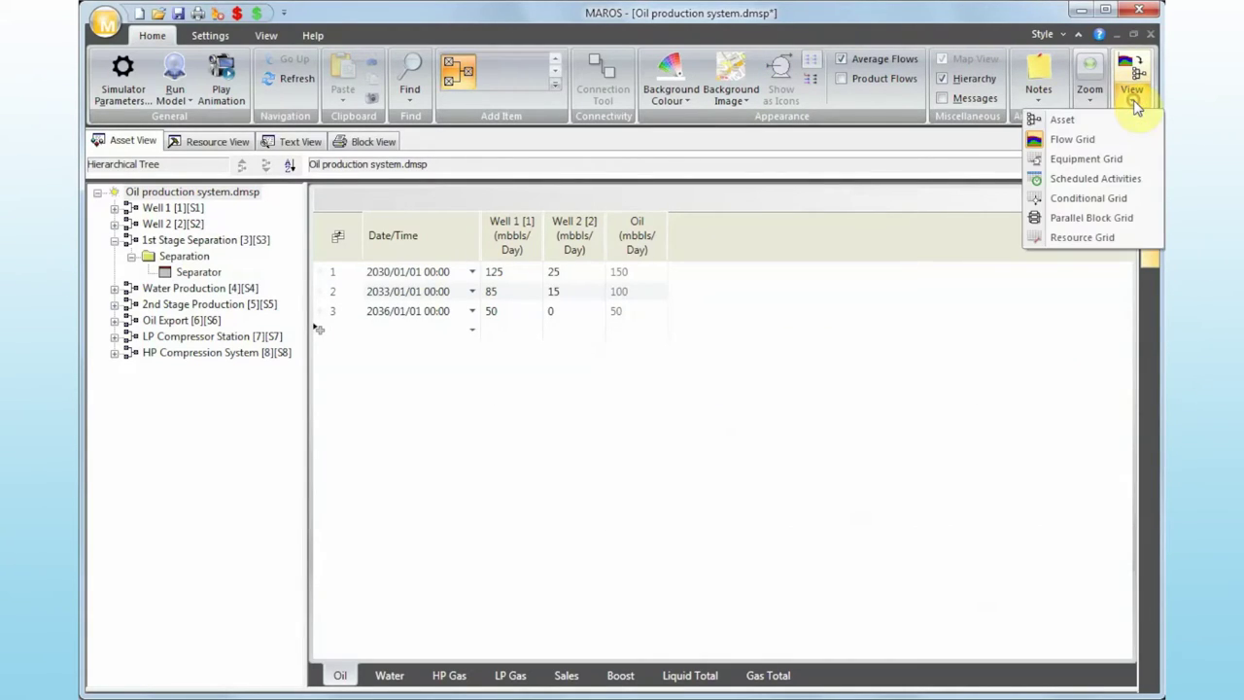
pyautogui.click(1108, 179)
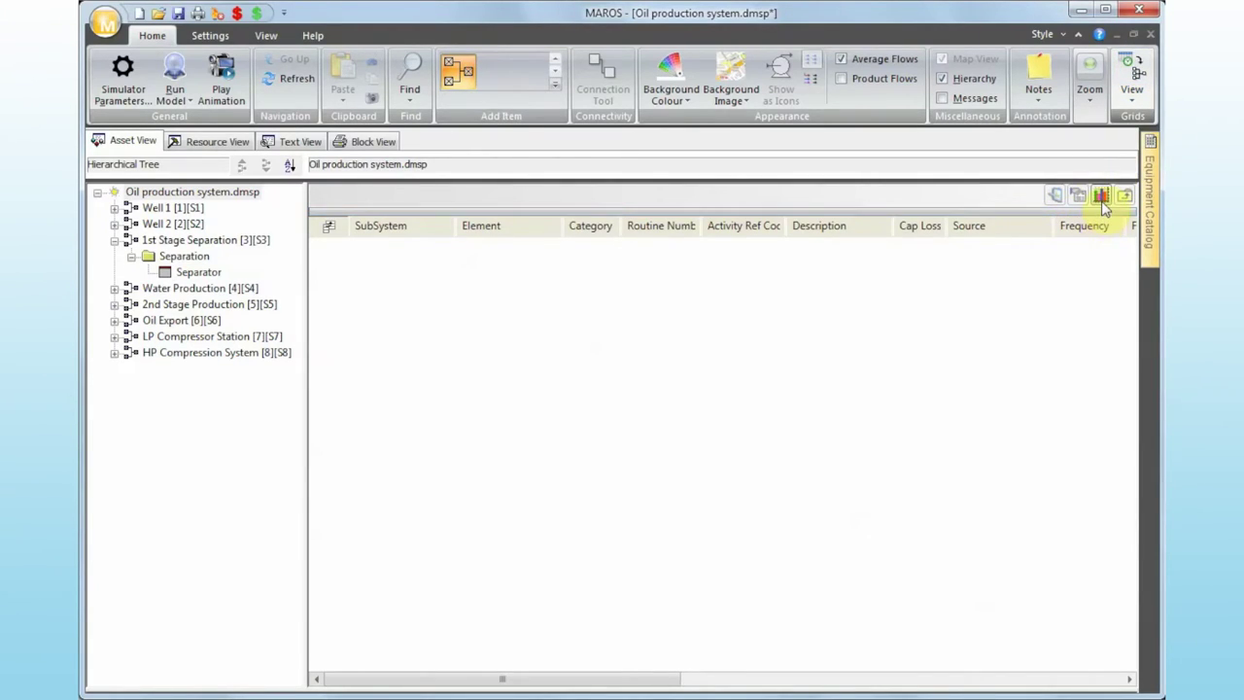
pyautogui.click(1102, 198)
pyautogui.click(1101, 199)
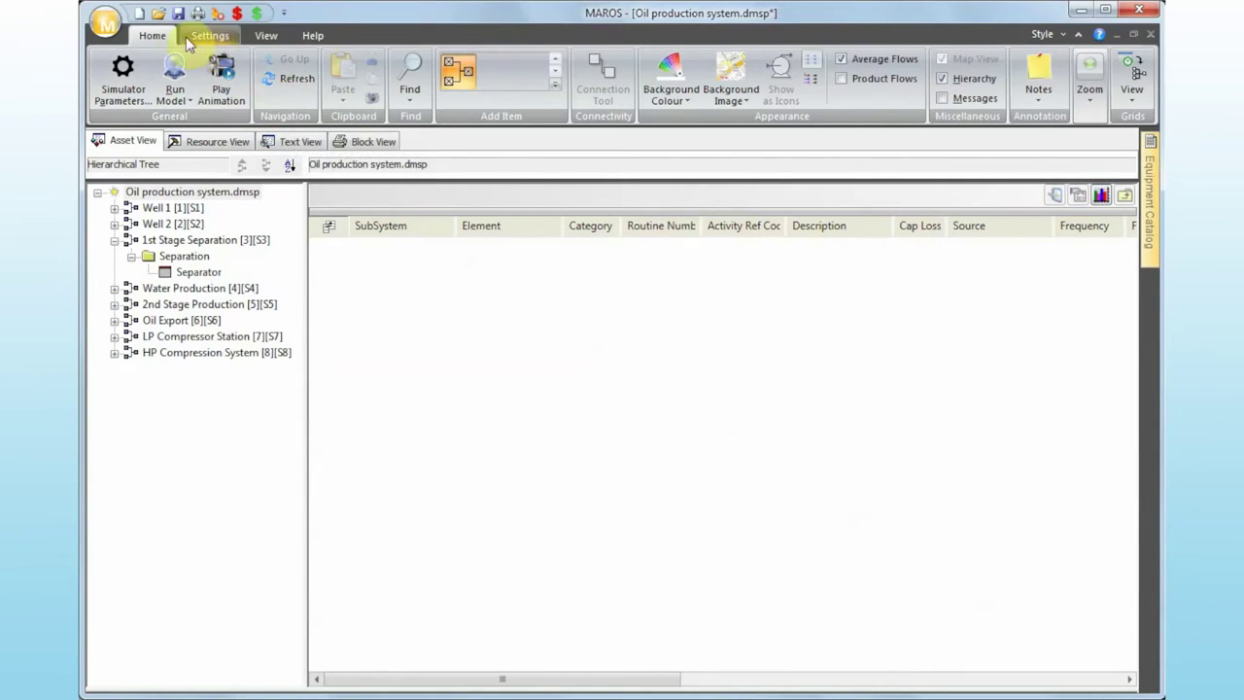
# Open the Settings tab with project, financial, event-relationship, distribution, flaring and bottleneck commands
pyautogui.click(222, 39)
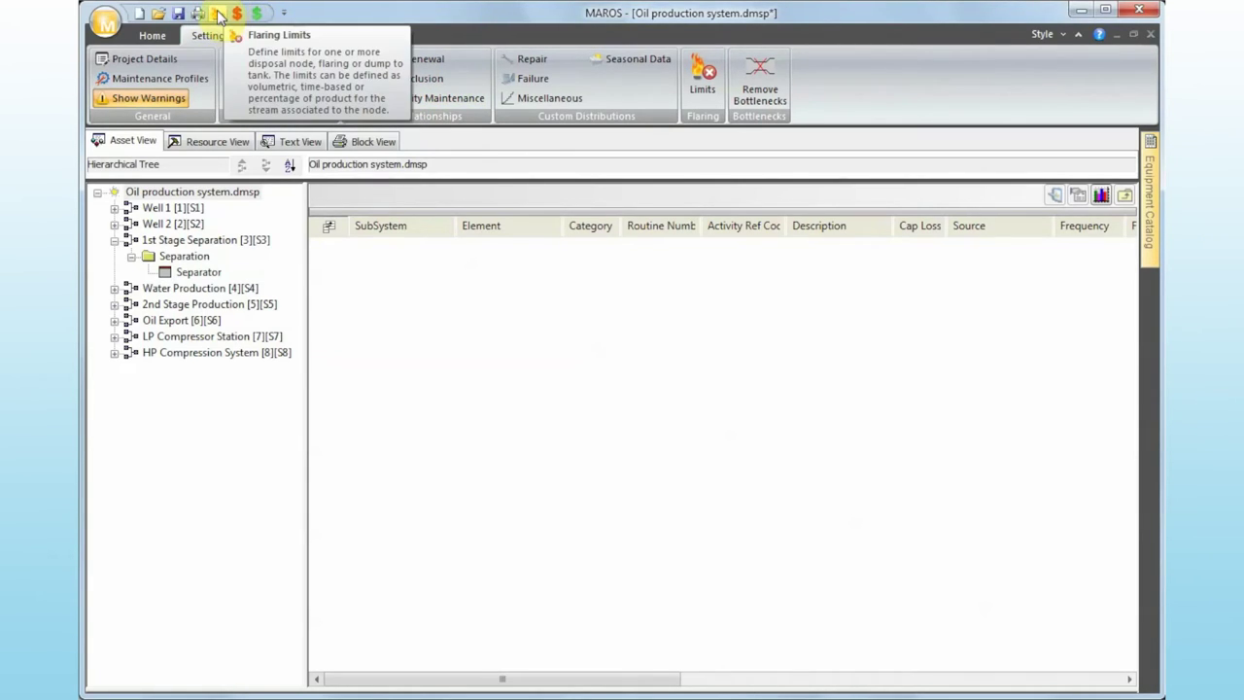
# Put the quick access toolbar below the ribbon, switch the view to Asset, and minimise the ribbon
pyautogui.click(284, 14)
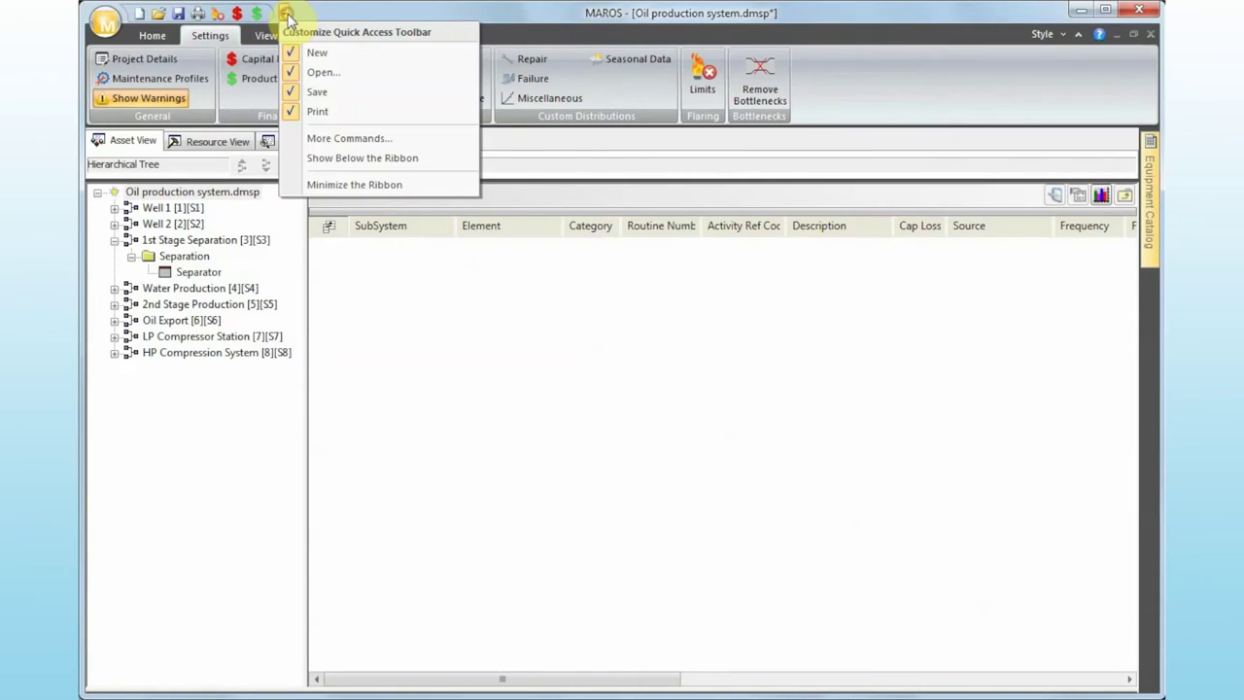
pyautogui.click(357, 160)
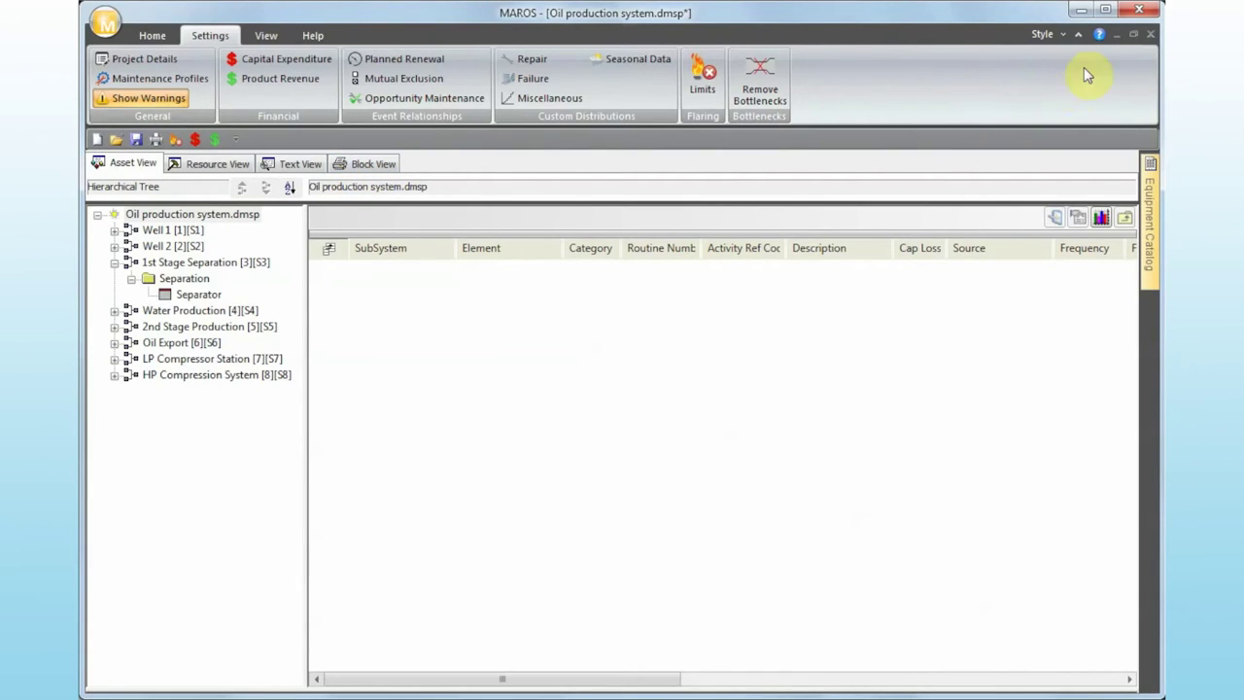
pyautogui.click(167, 36)
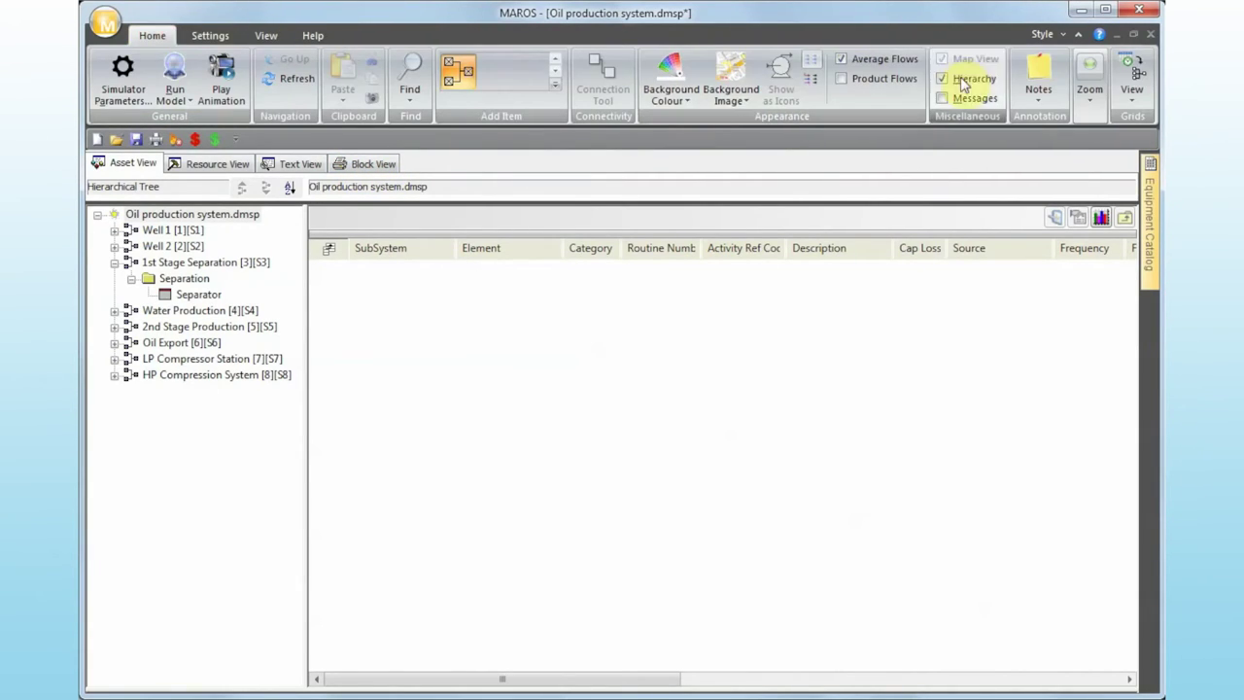
pyautogui.click(1132, 83)
pyautogui.click(1112, 114)
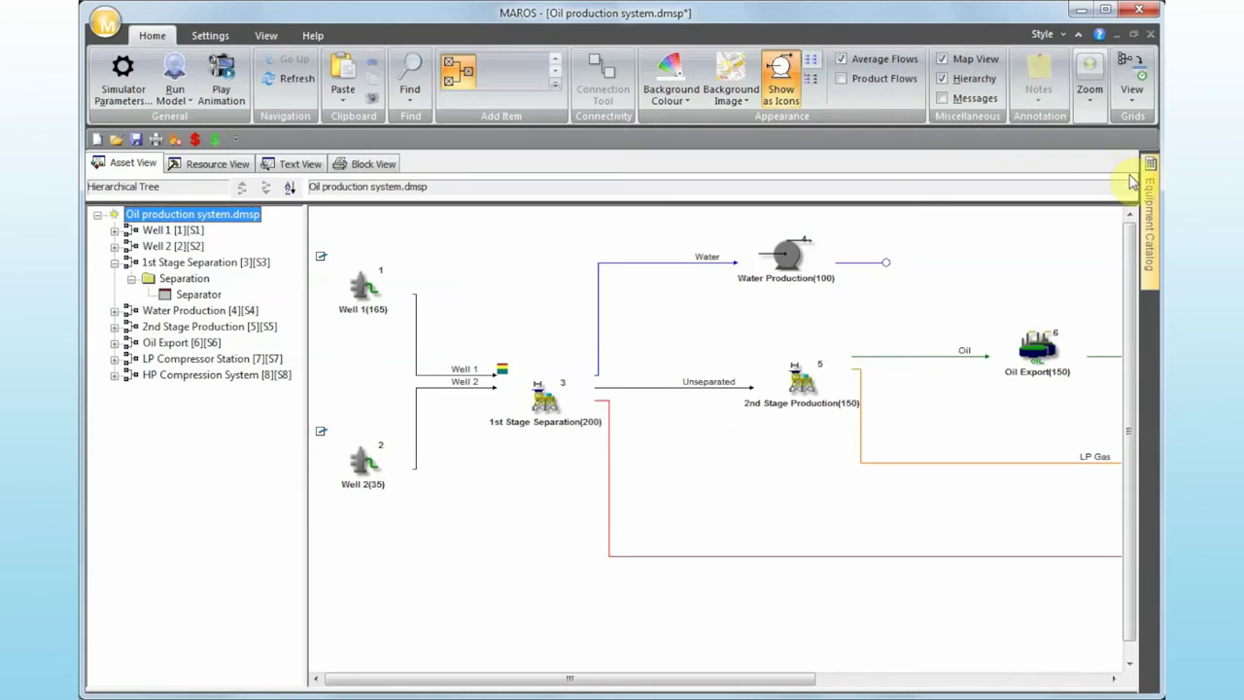
pyautogui.click(1078, 35)
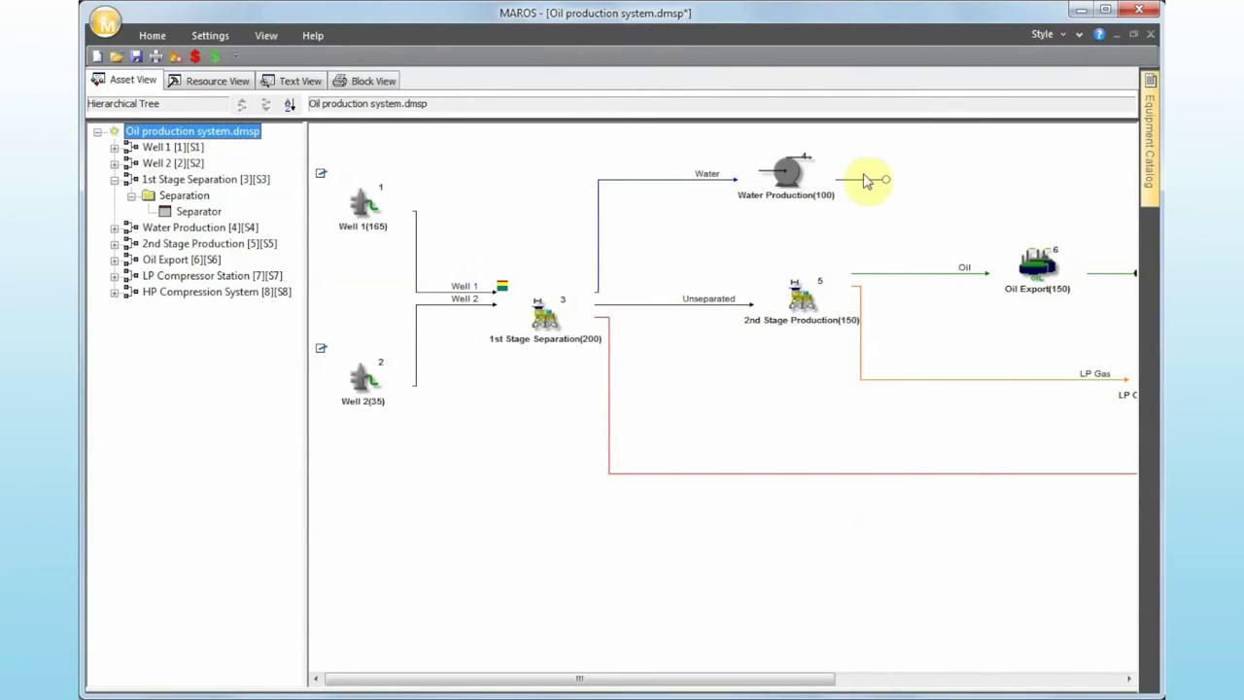
pyautogui.click(899, 161)
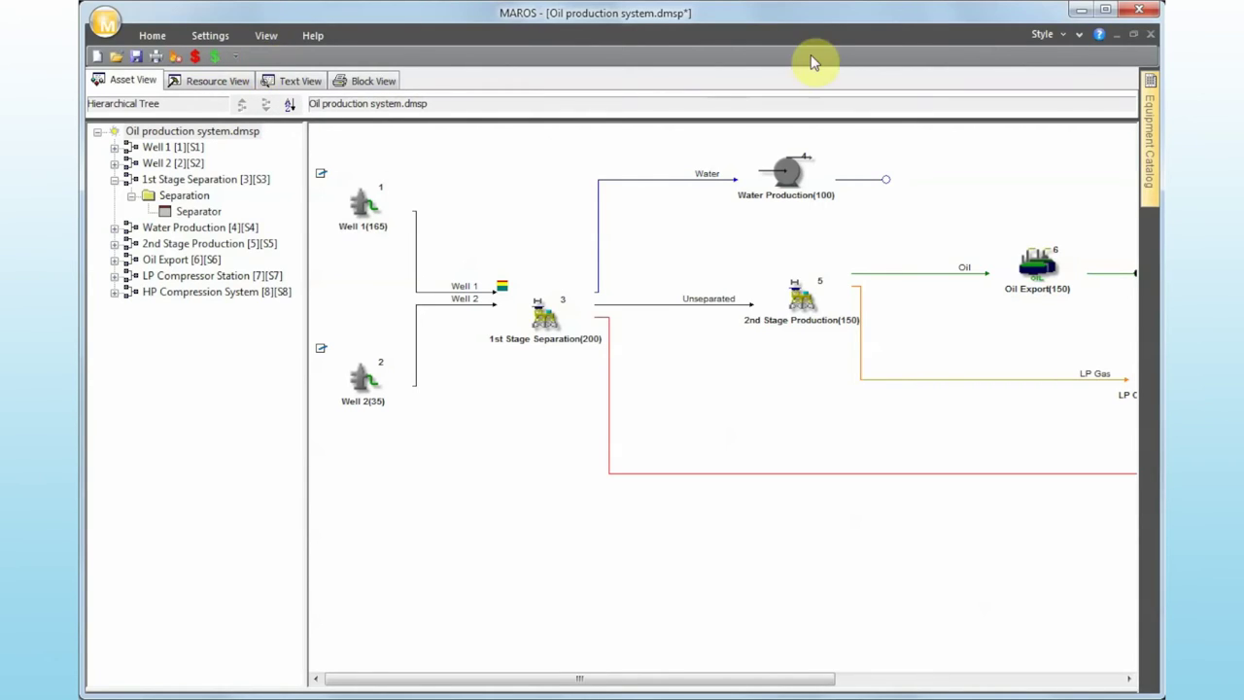
# Pin the ribbon expanded on Settings and move the quick access toolbar back above the ribbon
pyautogui.click(208, 35)
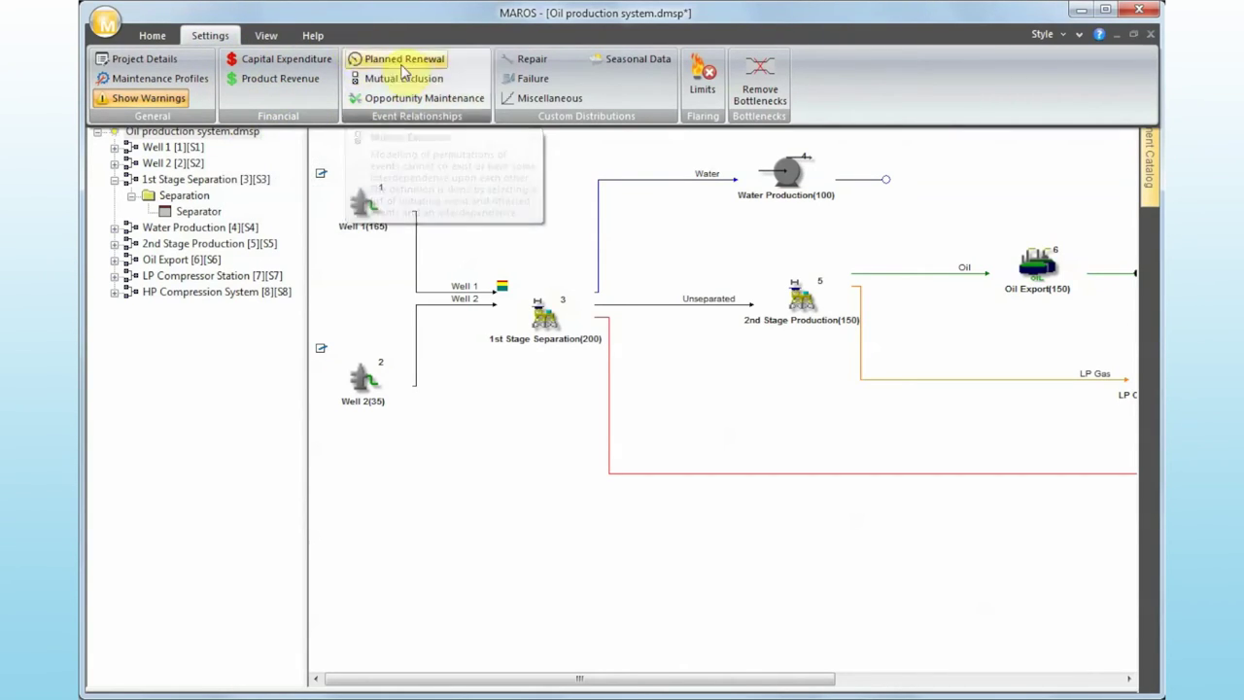
pyautogui.click(416, 160)
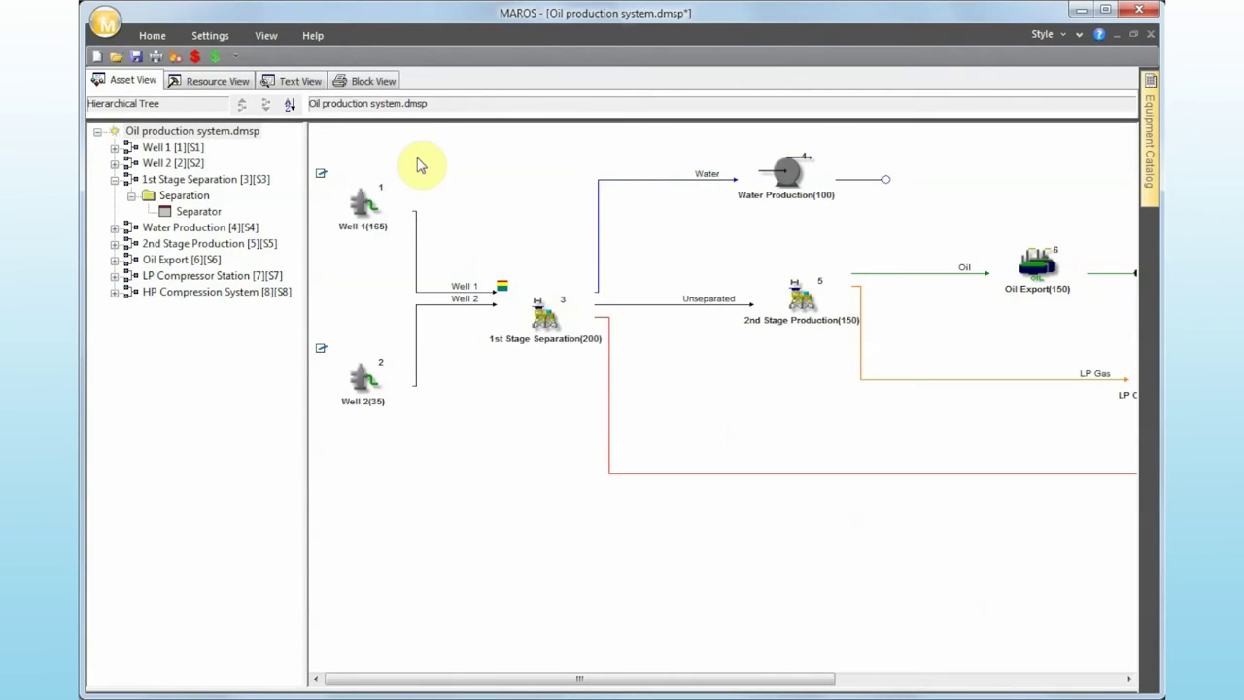
pyautogui.click(1076, 37)
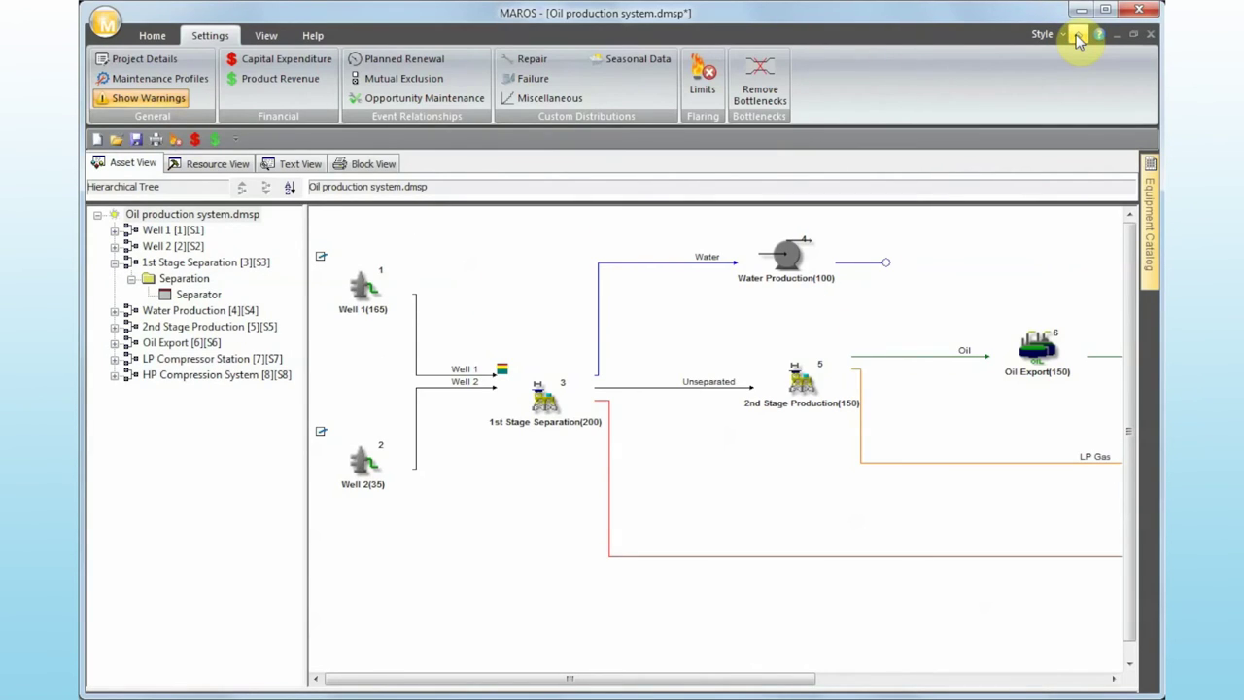
pyautogui.rightClick(355, 141)
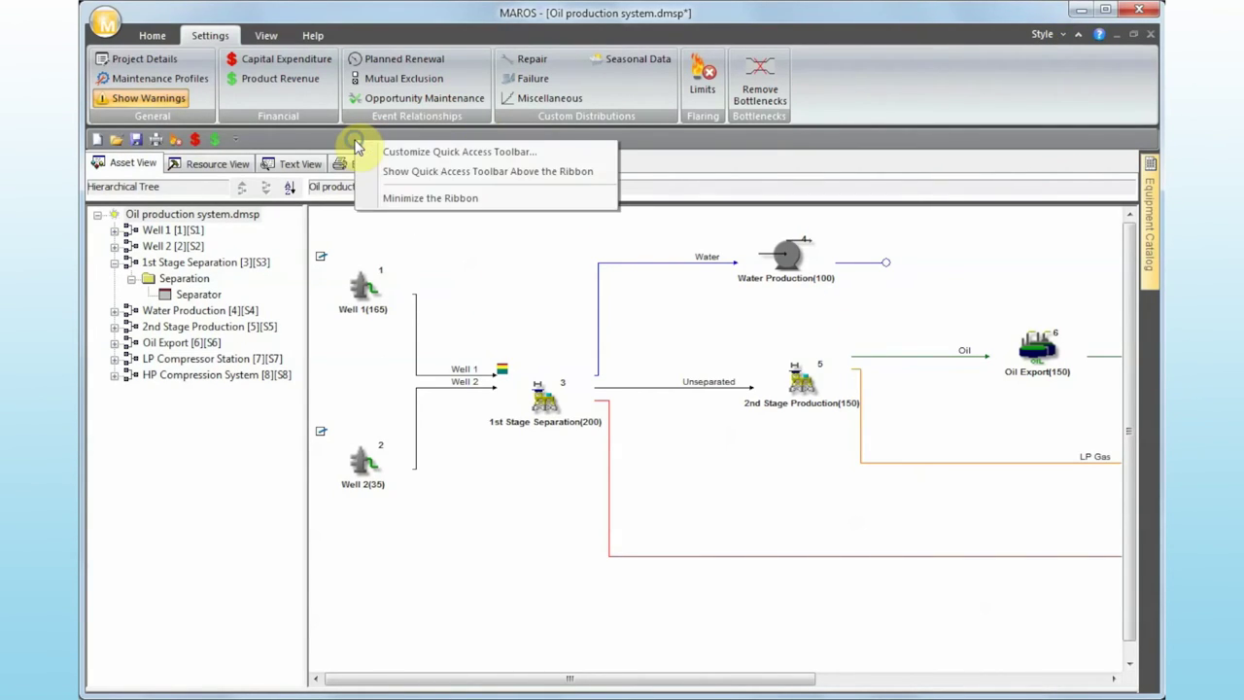
pyautogui.click(416, 170)
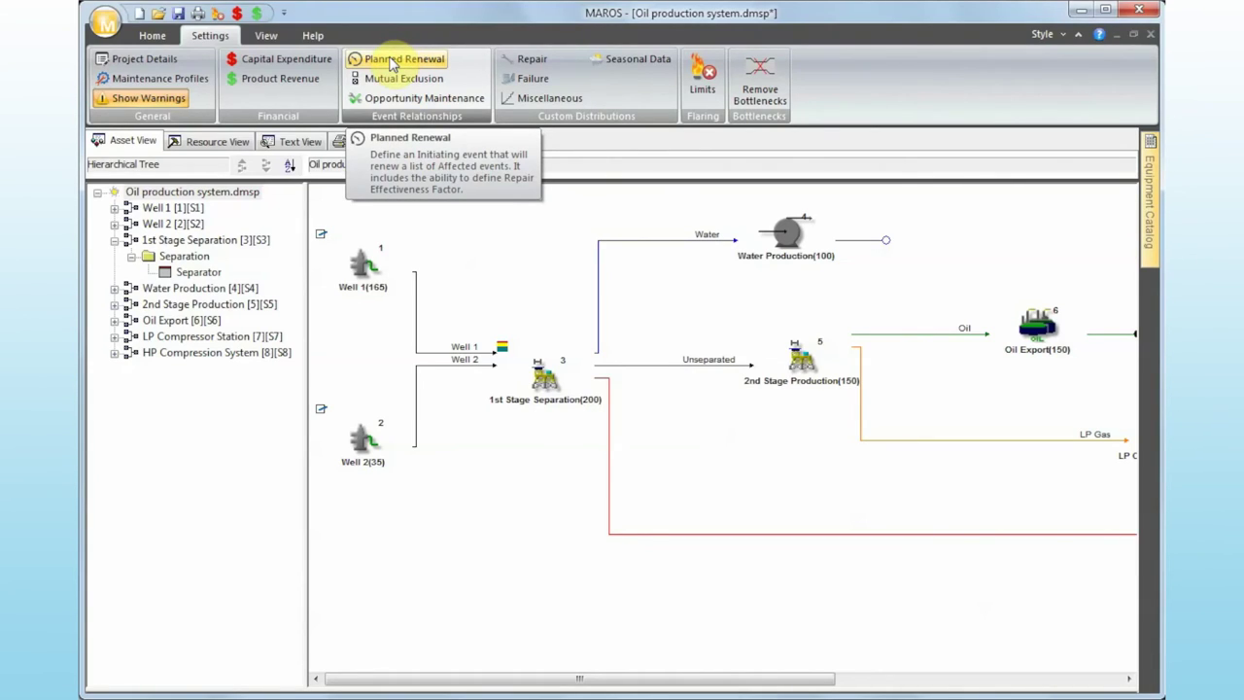
# Add Planned Renewal and Mutual Exclusion as quick access buttons, then minimise the ribbon
pyautogui.rightClick(391, 61)
pyautogui.click(416, 73)
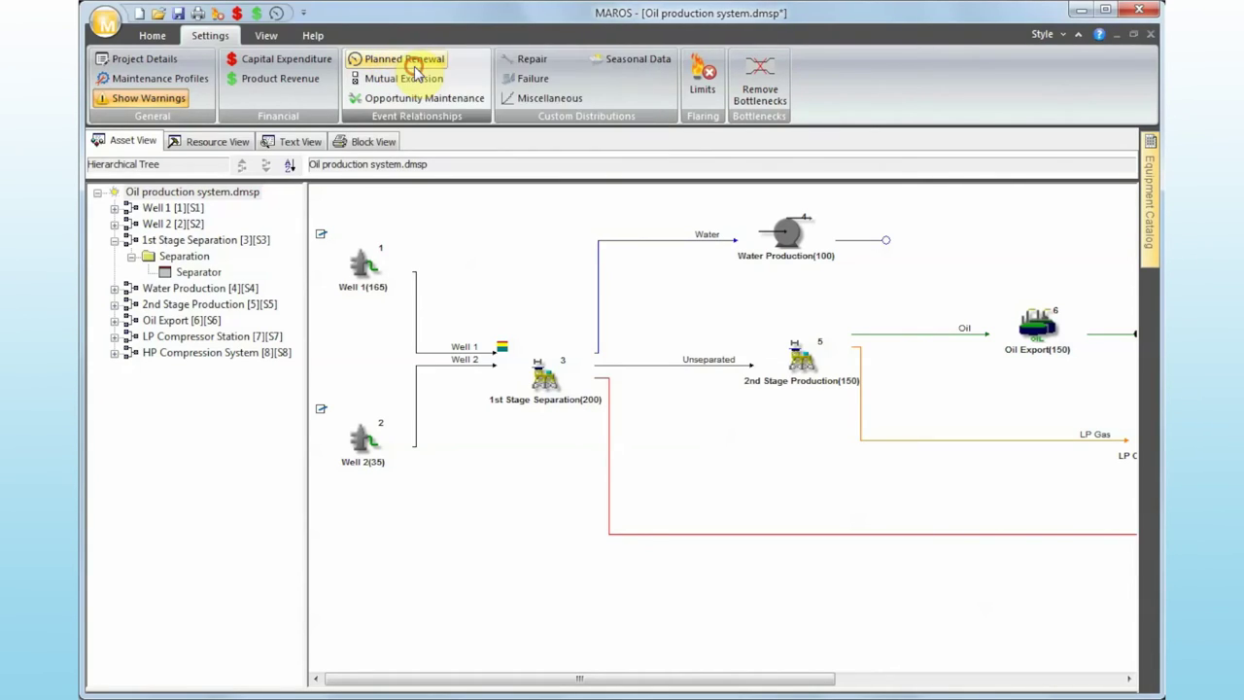
pyautogui.rightClick(412, 81)
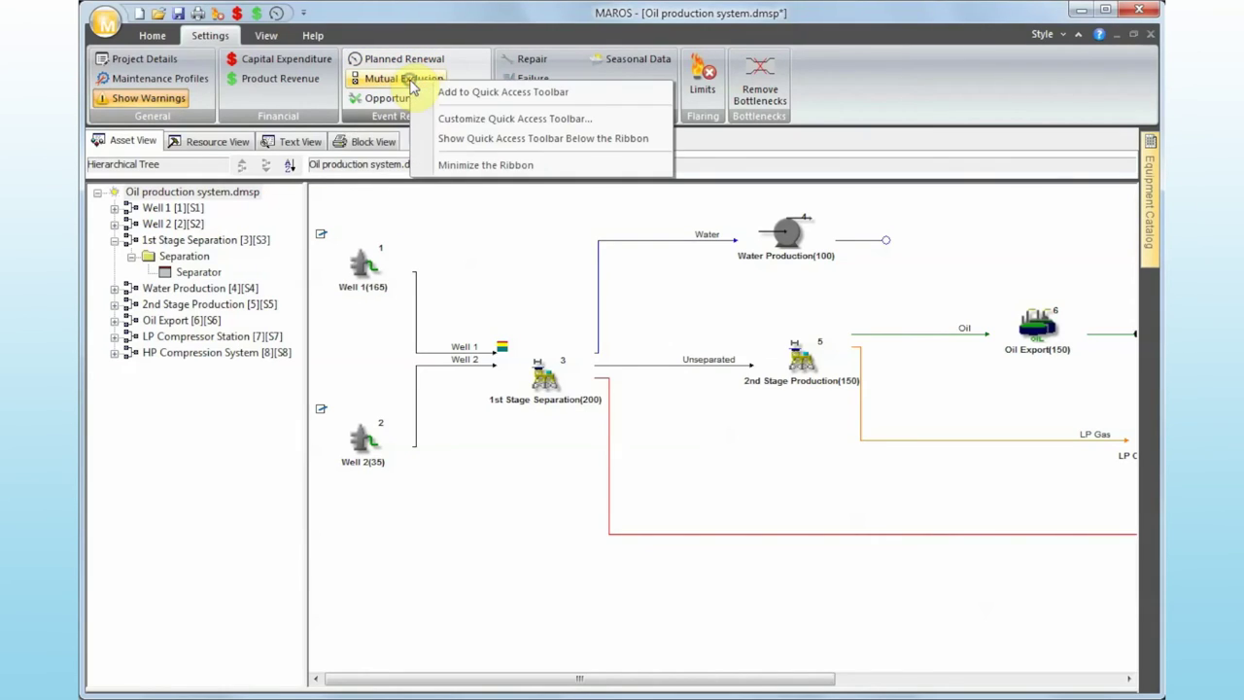
pyautogui.click(442, 91)
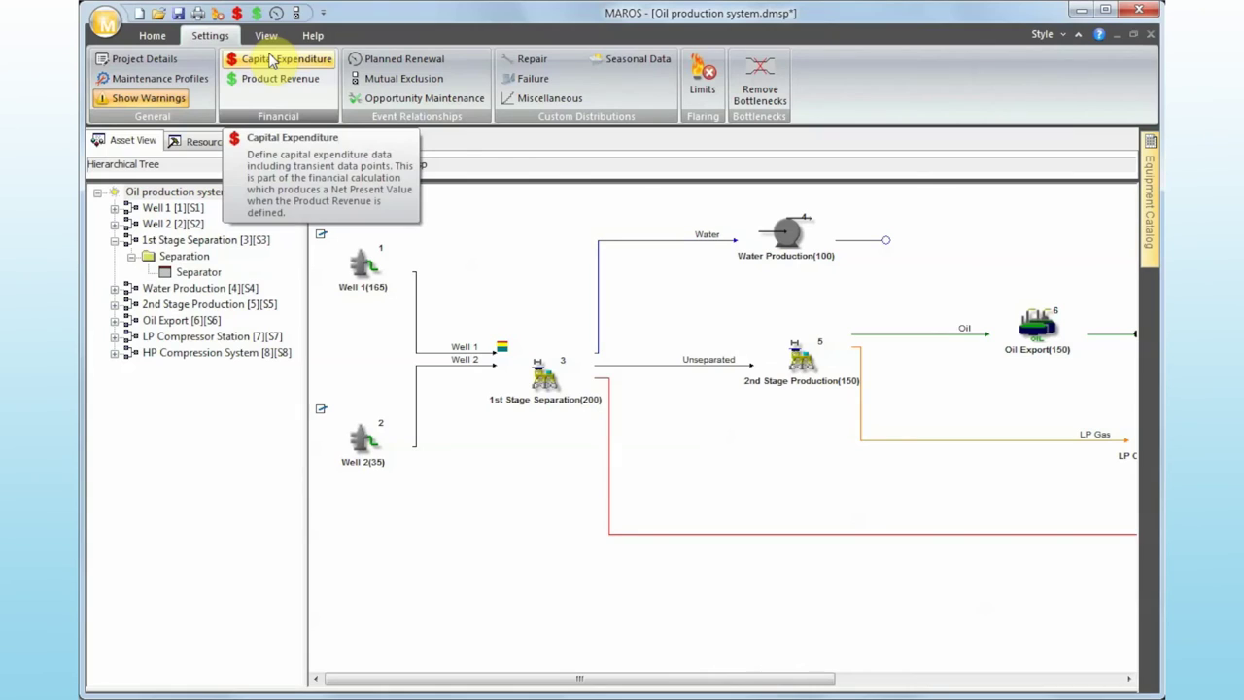
pyautogui.click(1081, 37)
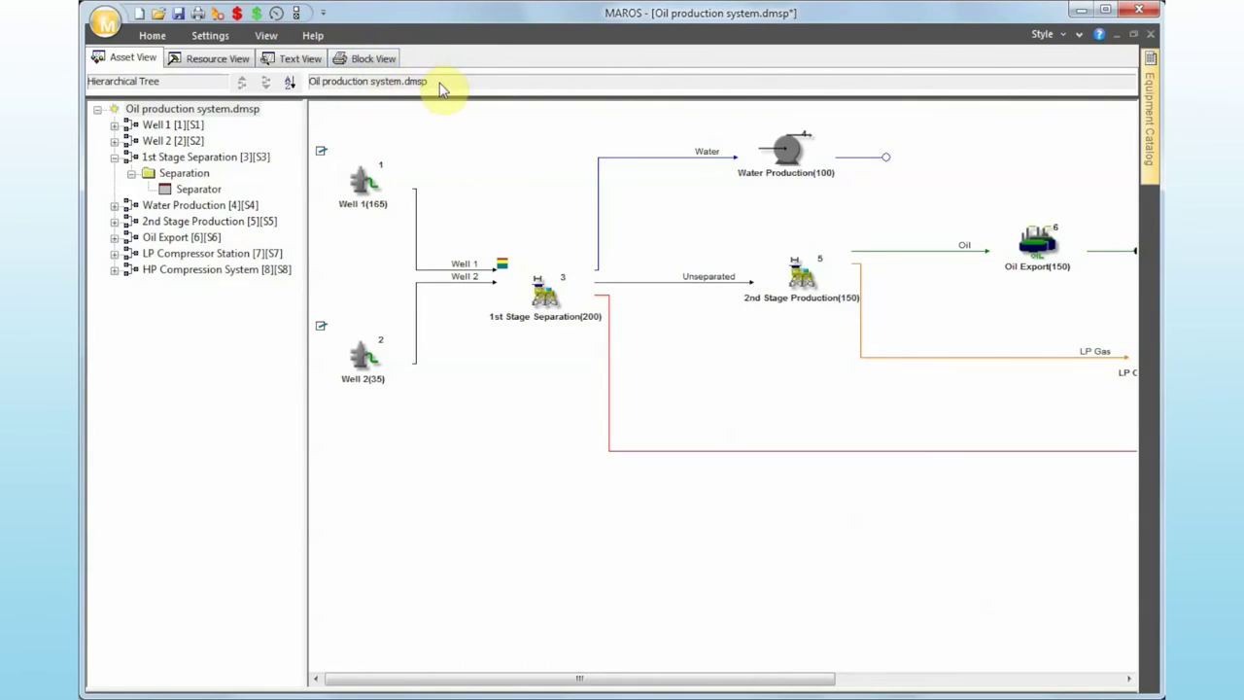
# Expand the ribbon, check the View tab, then show the Help tab's support and tutorial commands
pyautogui.click(1075, 39)
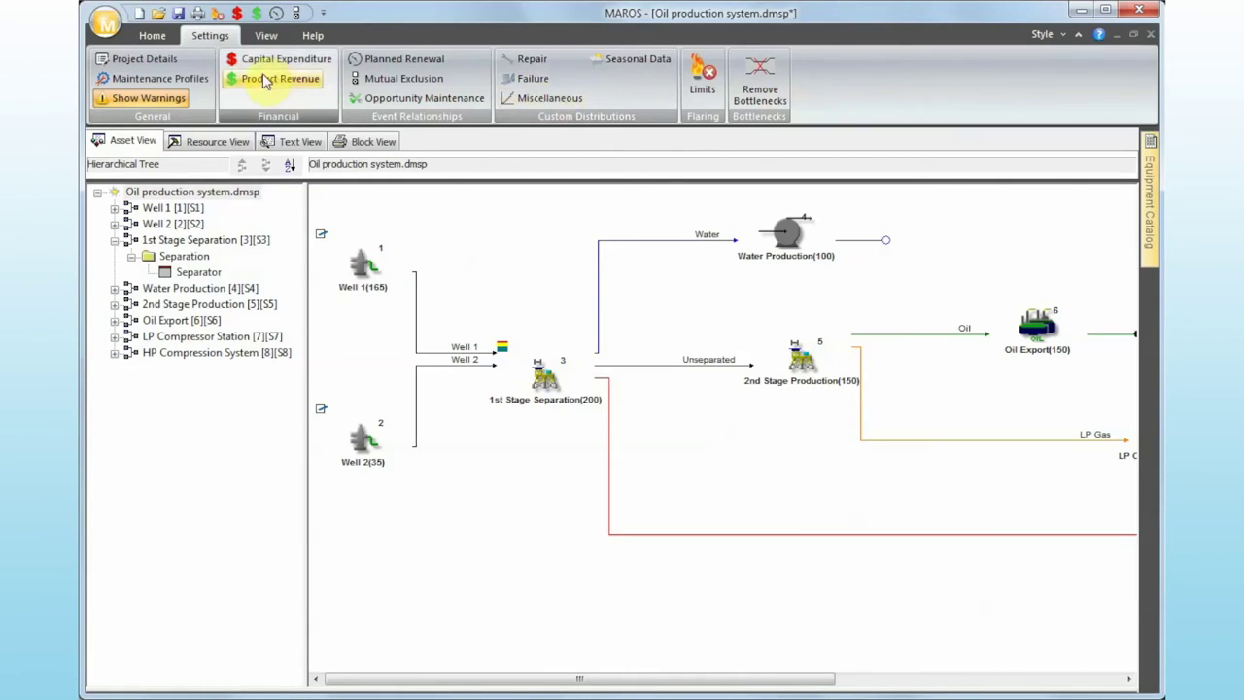
pyautogui.click(266, 39)
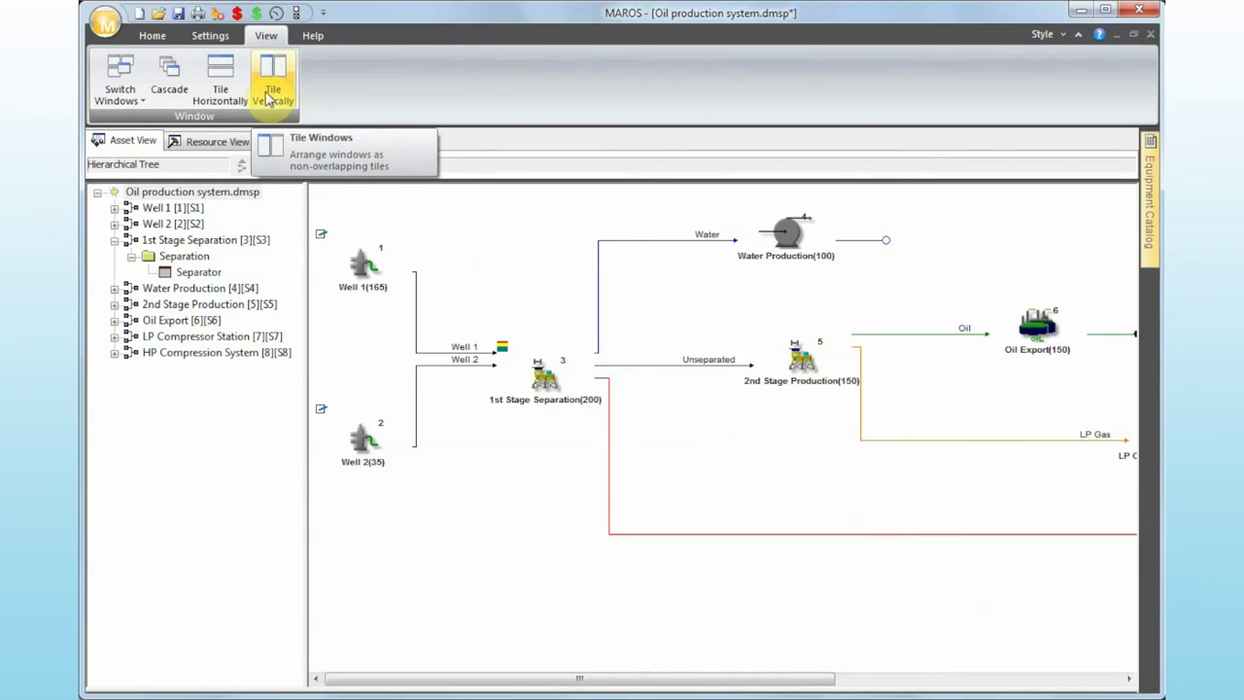
pyautogui.click(307, 39)
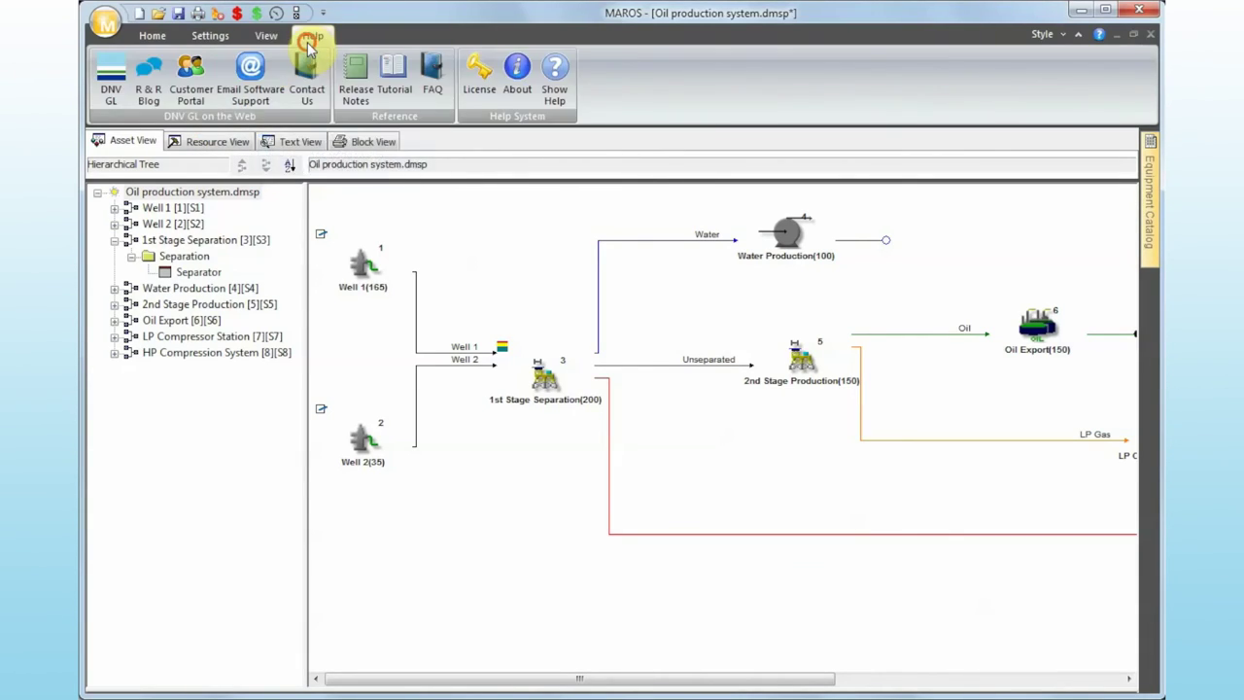
# Save the oil production model, cancel the Email Software Support form, and open the Tutorials folder of PDFs and zipped models
pyautogui.click(277, 100)
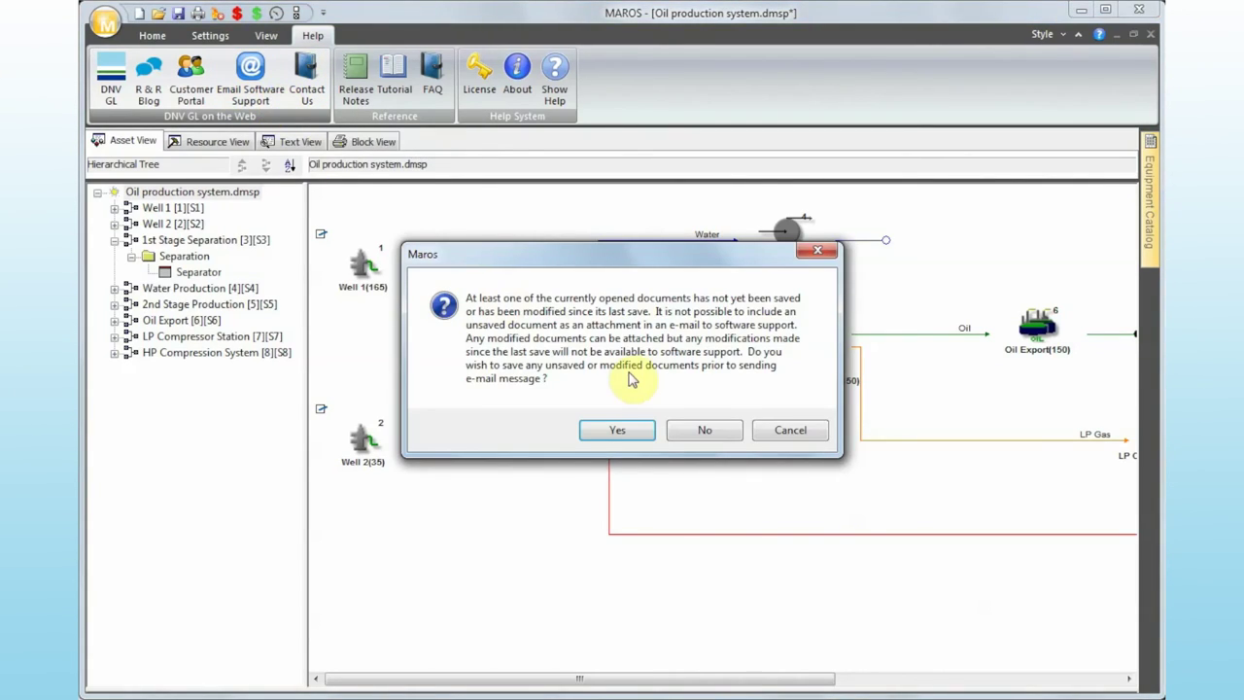
pyautogui.click(637, 435)
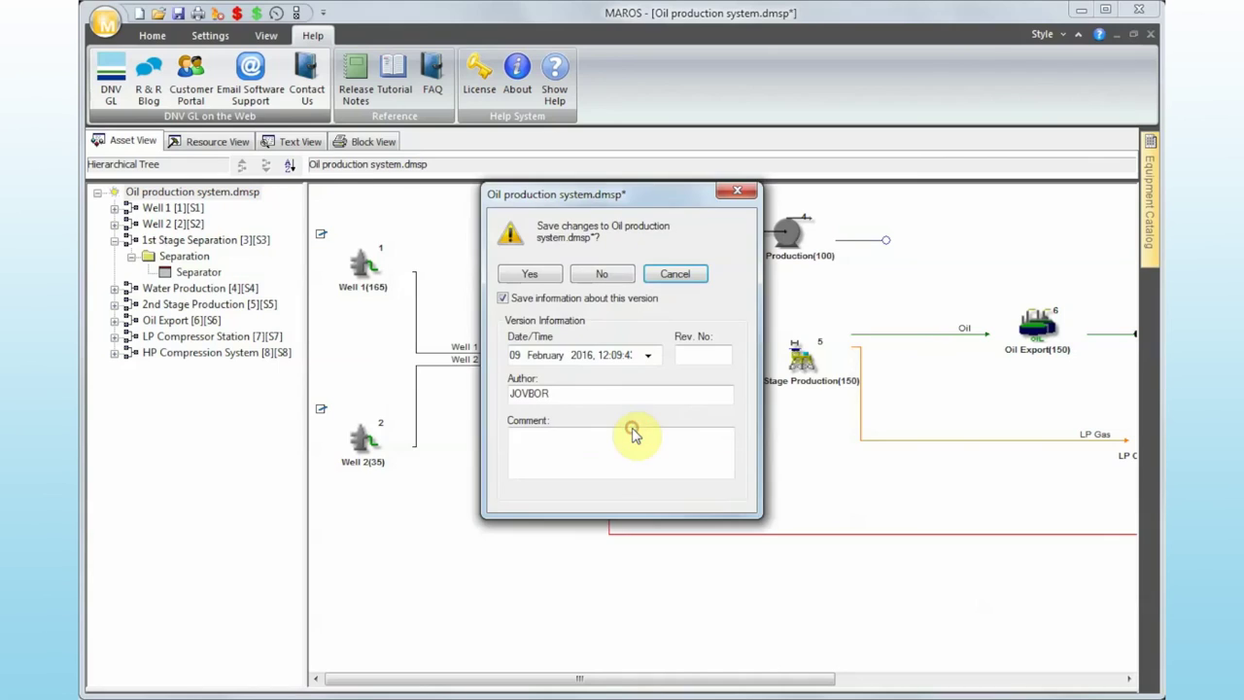
pyautogui.click(538, 275)
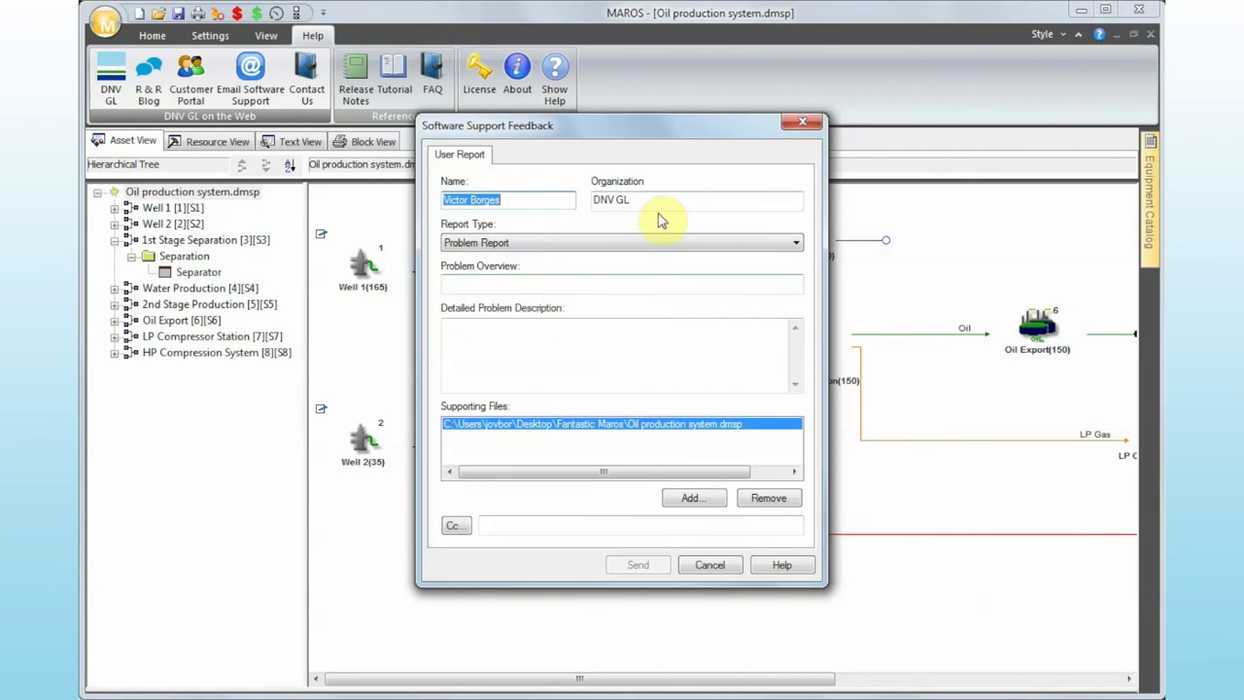
pyautogui.click(560, 289)
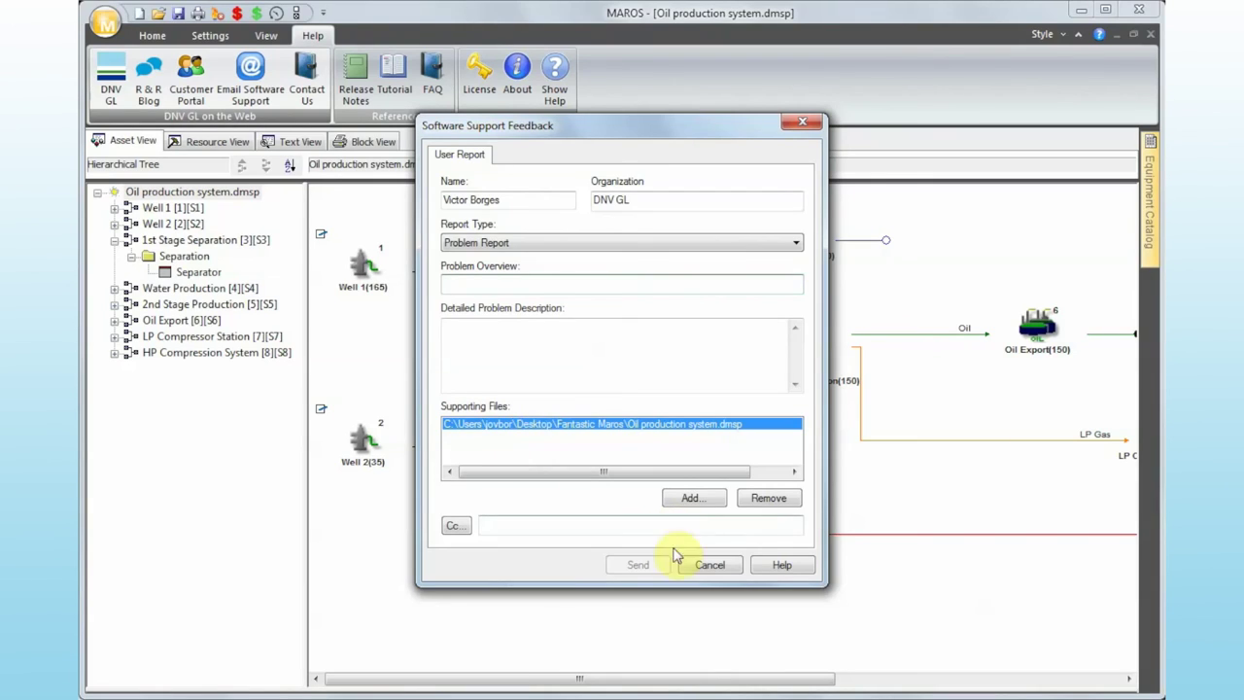
pyautogui.click(709, 565)
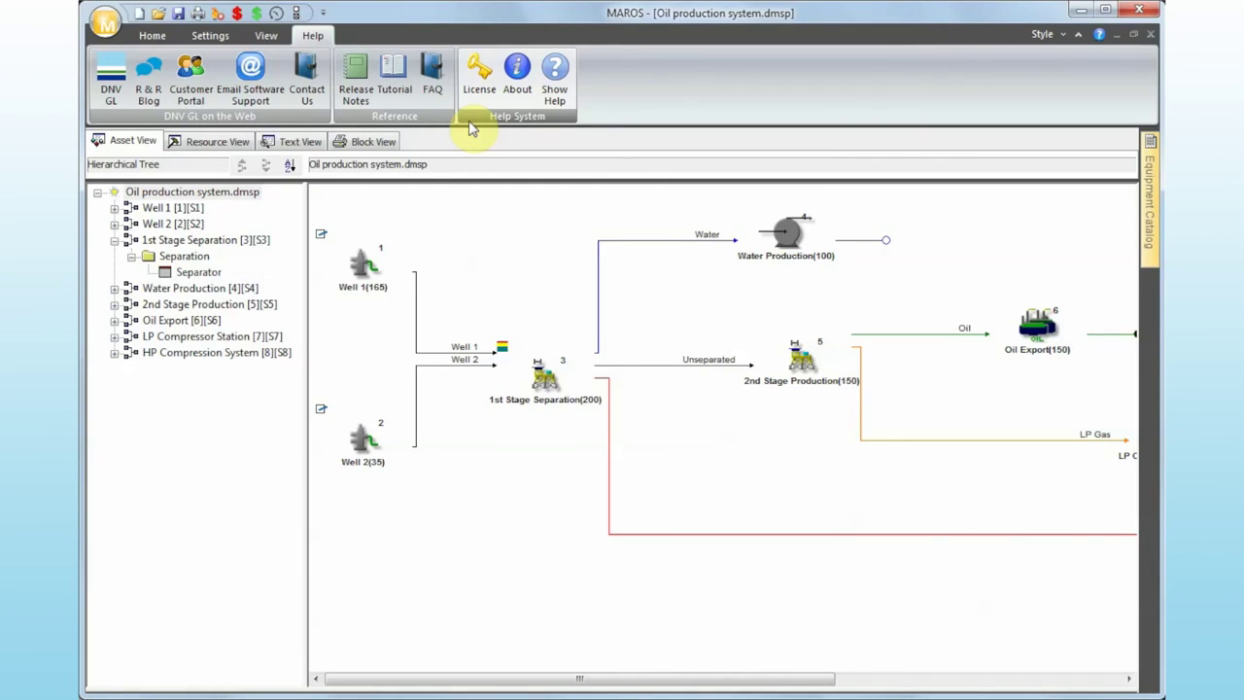
pyautogui.click(395, 77)
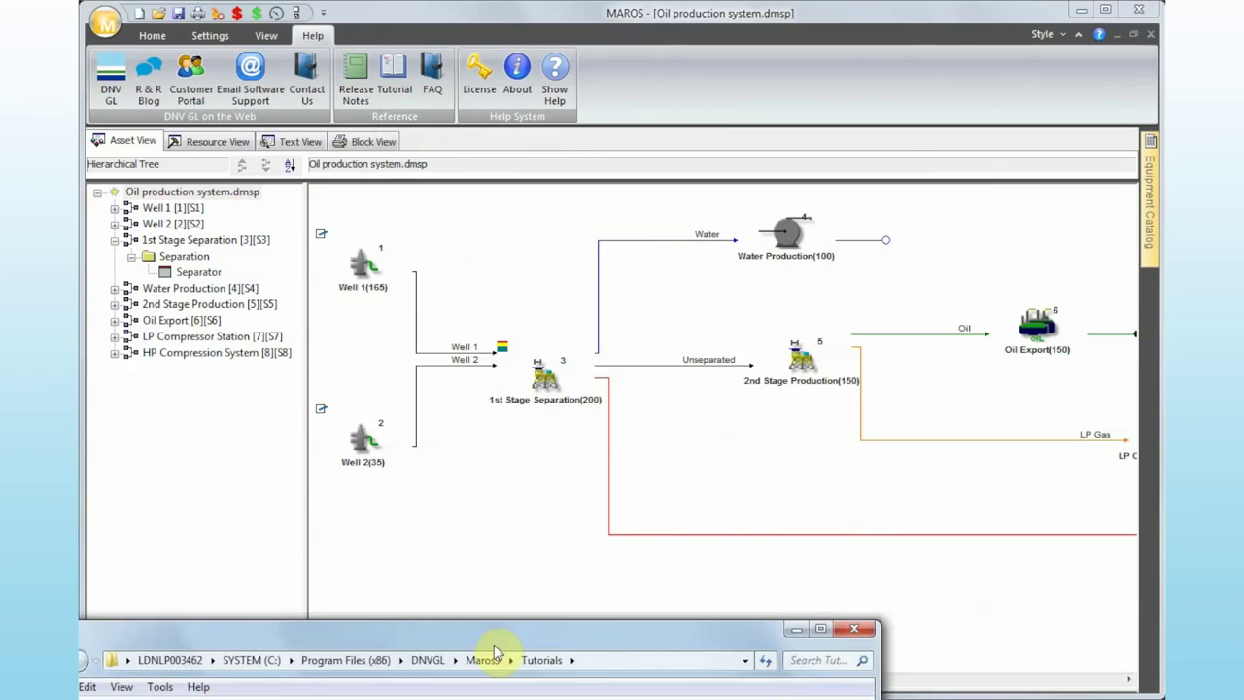
pyautogui.moveTo(494, 650); pyautogui.dragTo(602, 184)
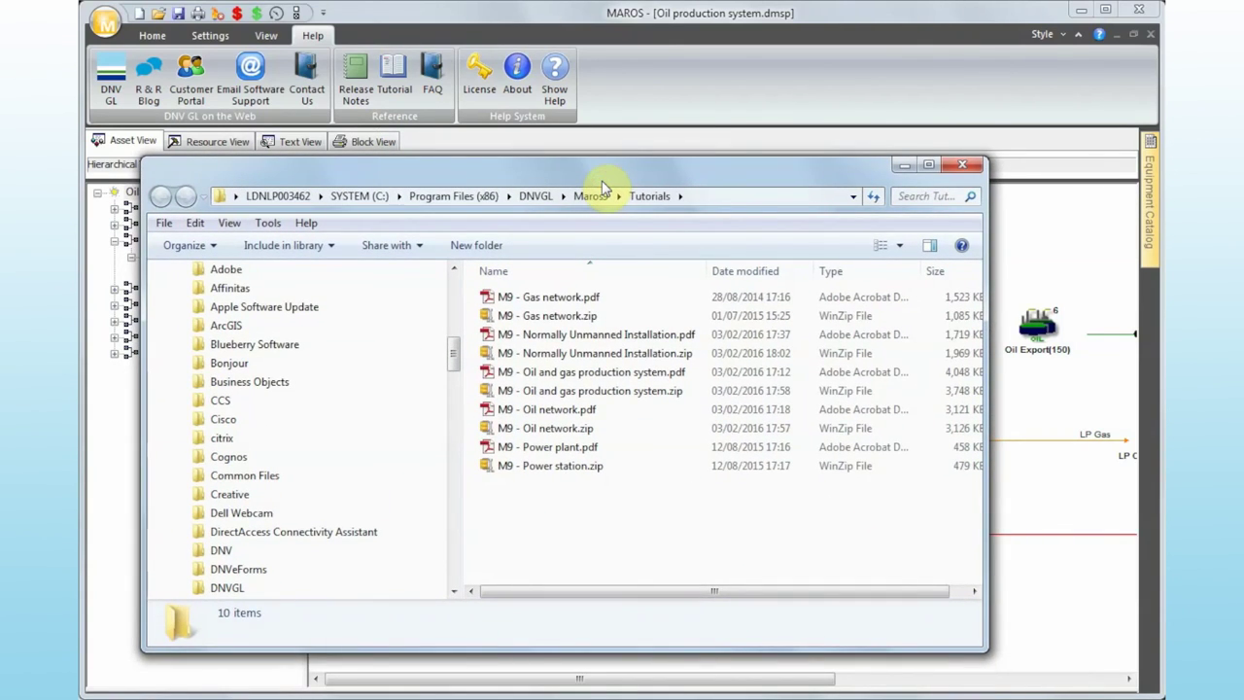
# Close the Tutorials folder, skim the first pages of the 31-page Release Notes, then close them
pyautogui.click(960, 167)
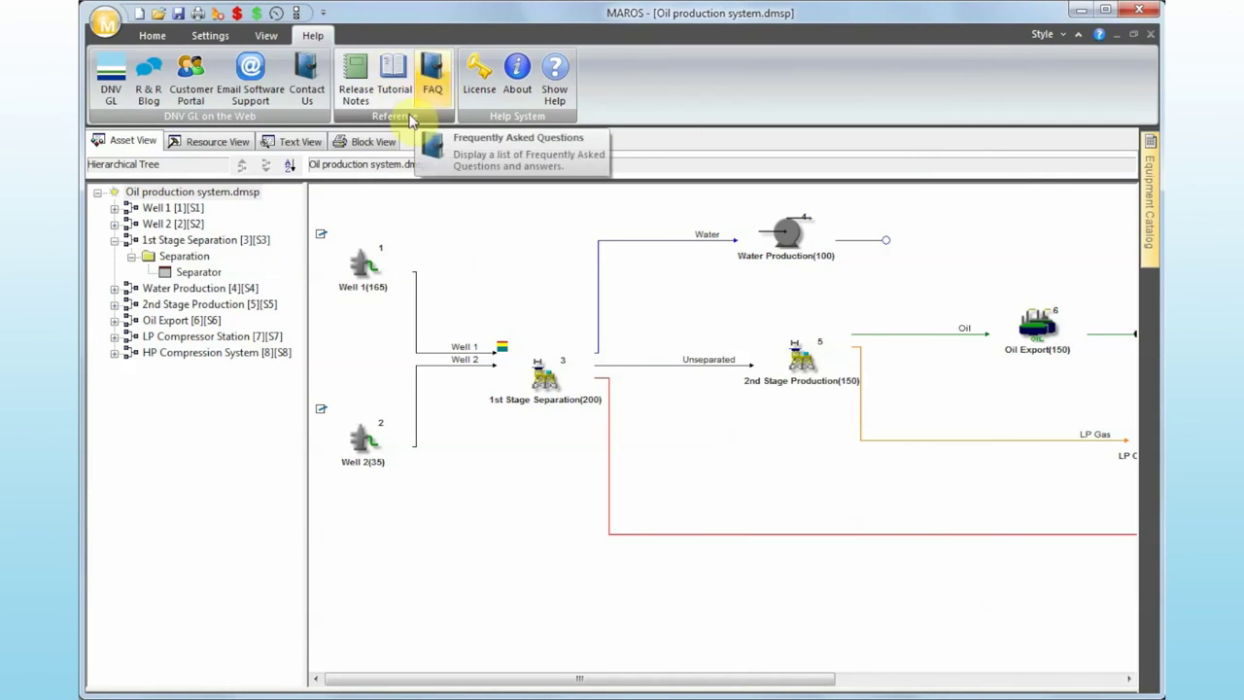
pyautogui.click(363, 101)
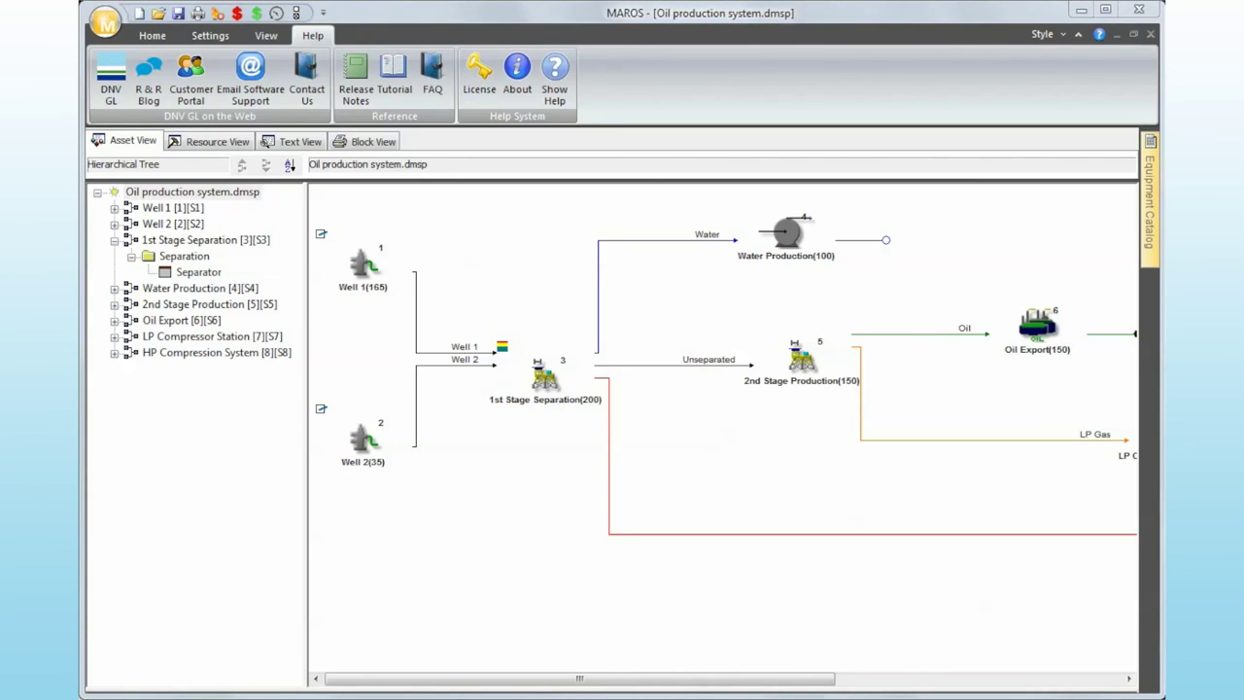
pyautogui.moveTo(514, 613); pyautogui.dragTo(612, 92)
pyautogui.scroll(-5, 1057, 292)
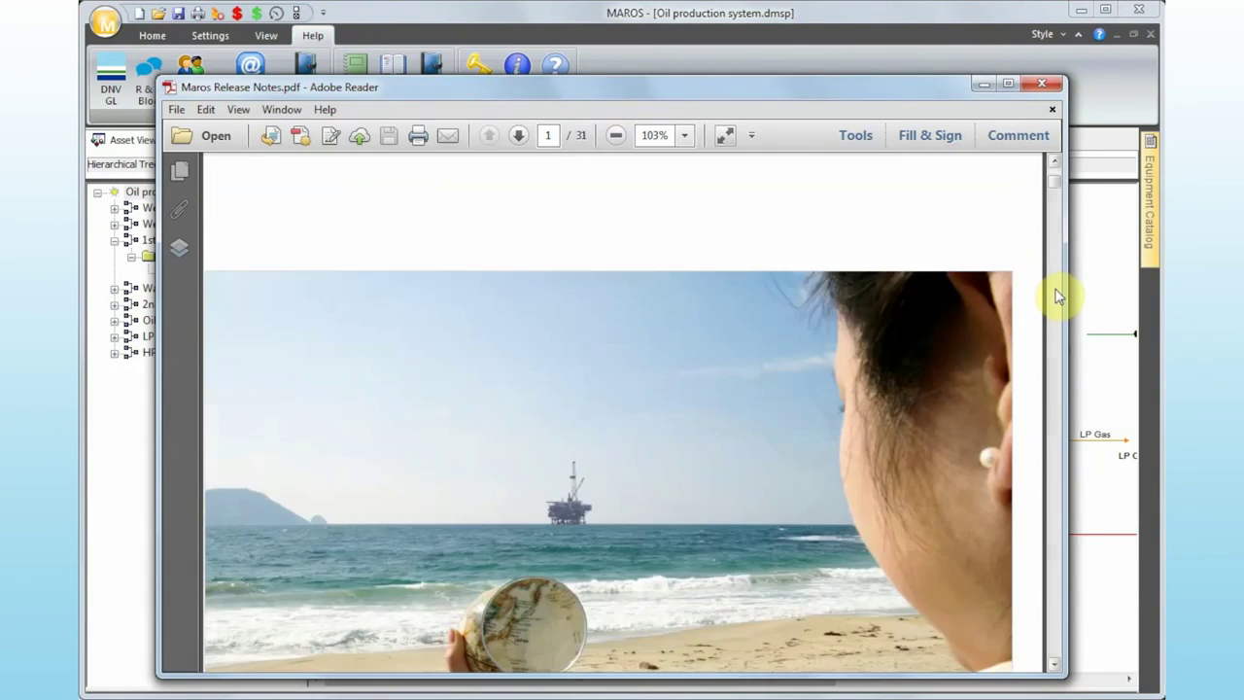
pyautogui.scroll(-5, 1055, 291)
pyautogui.scroll(2, 1055, 292)
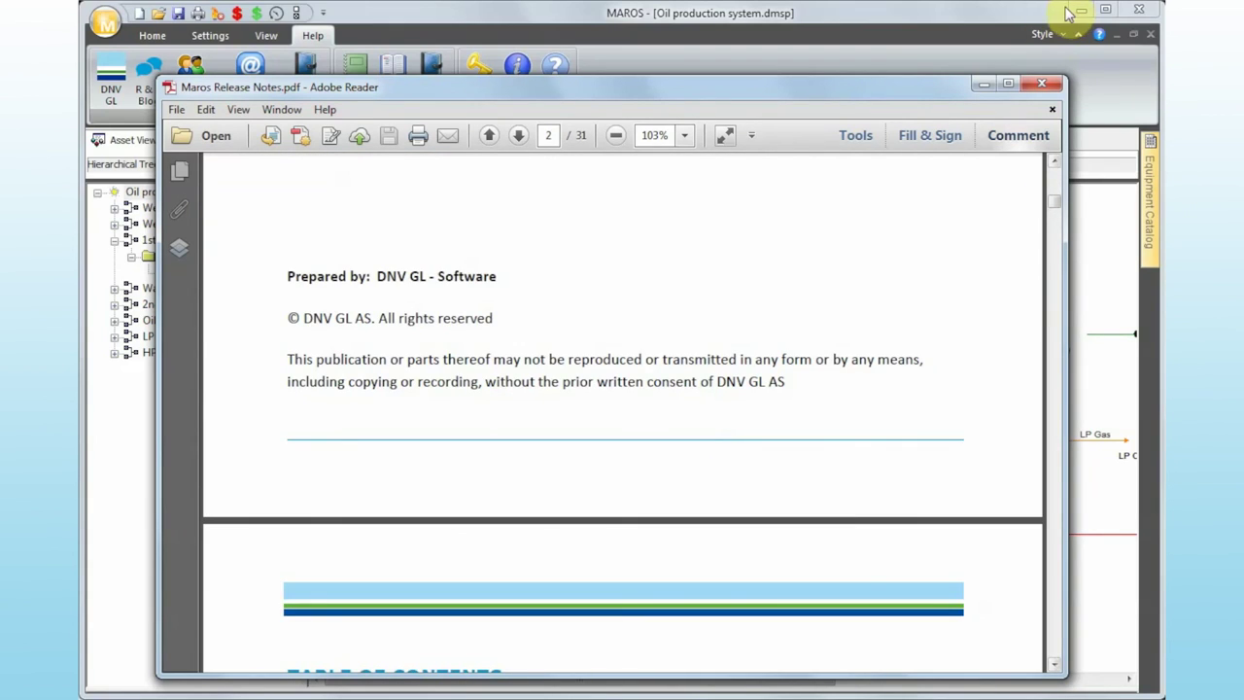
pyautogui.click(1041, 84)
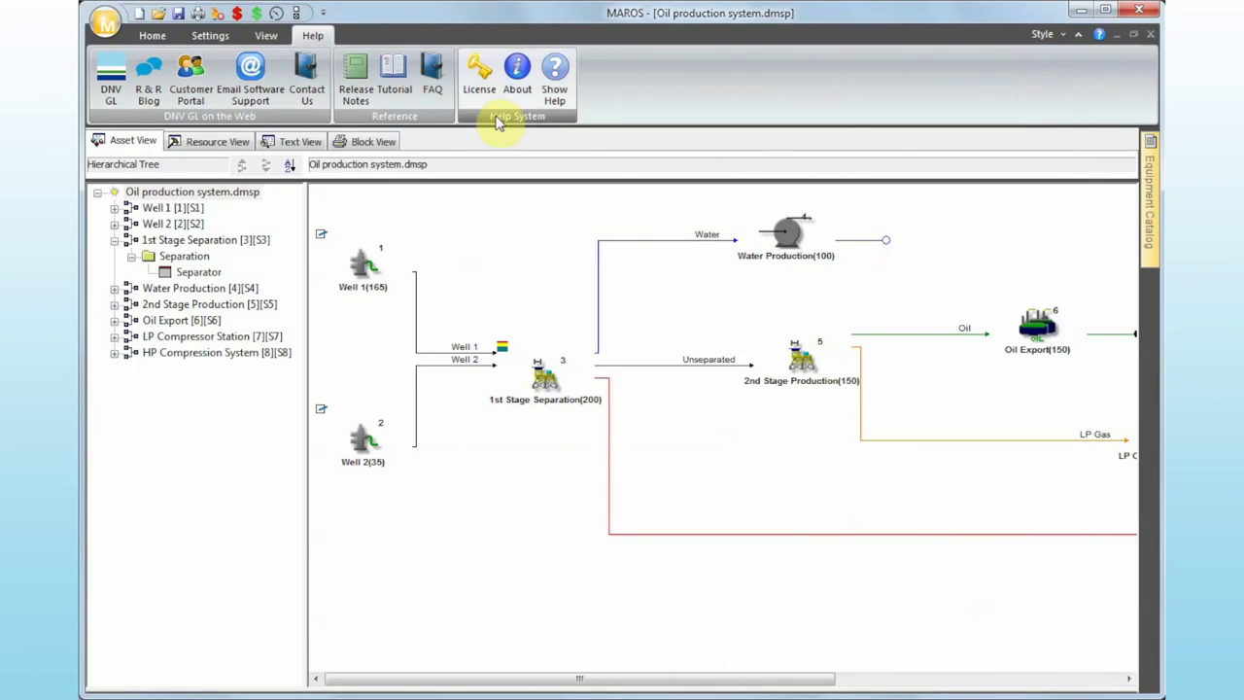
# Switch to the Home ribbon for simulator parameters, model runs and animation playback
pyautogui.click(150, 39)
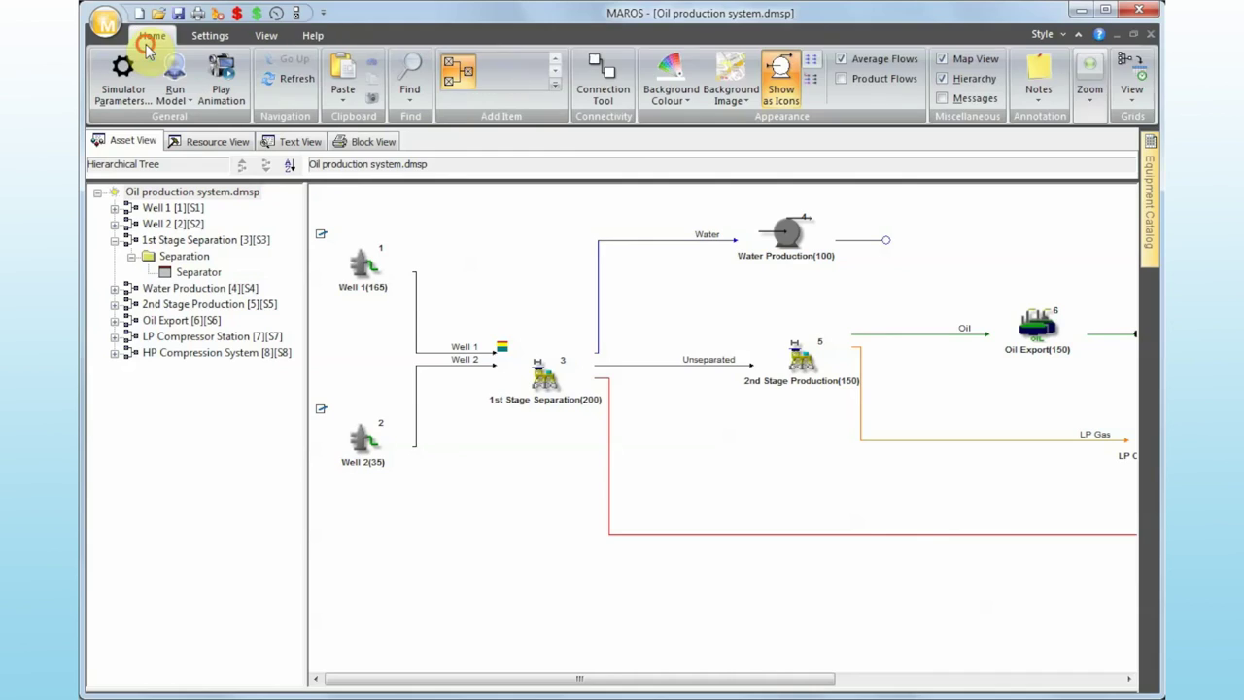